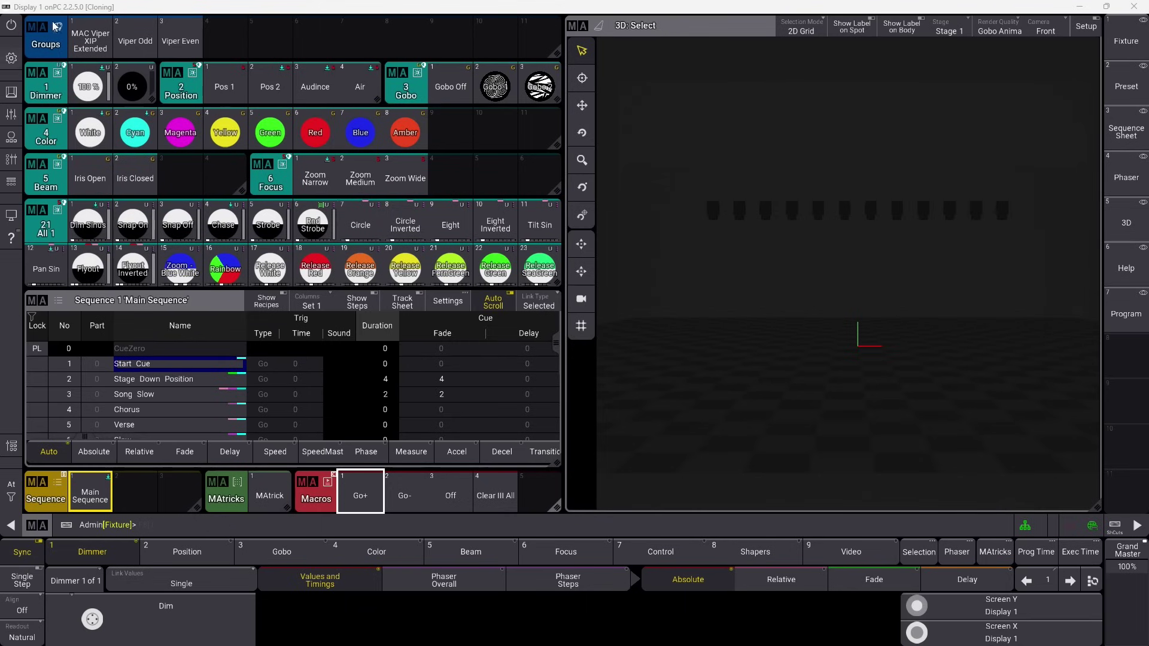
# Step: Open the fixture patch to review the Viper fixtures, then close it
pyautogui.click(11, 58)
pyautogui.click(454, 297)
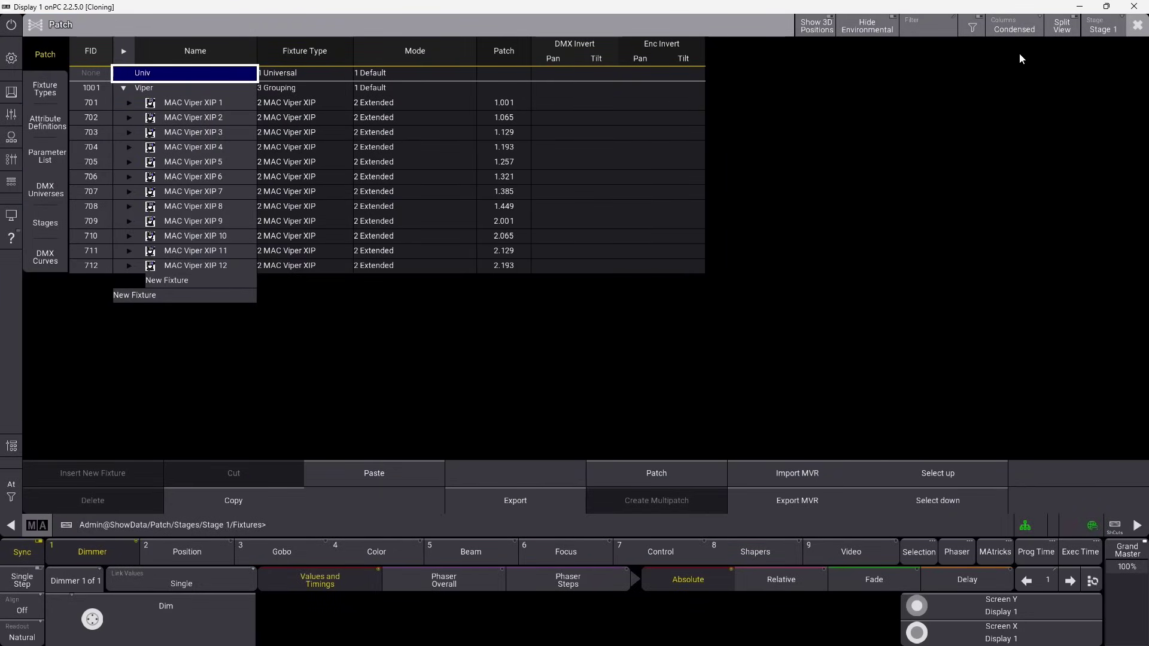
pyautogui.click(1136, 25)
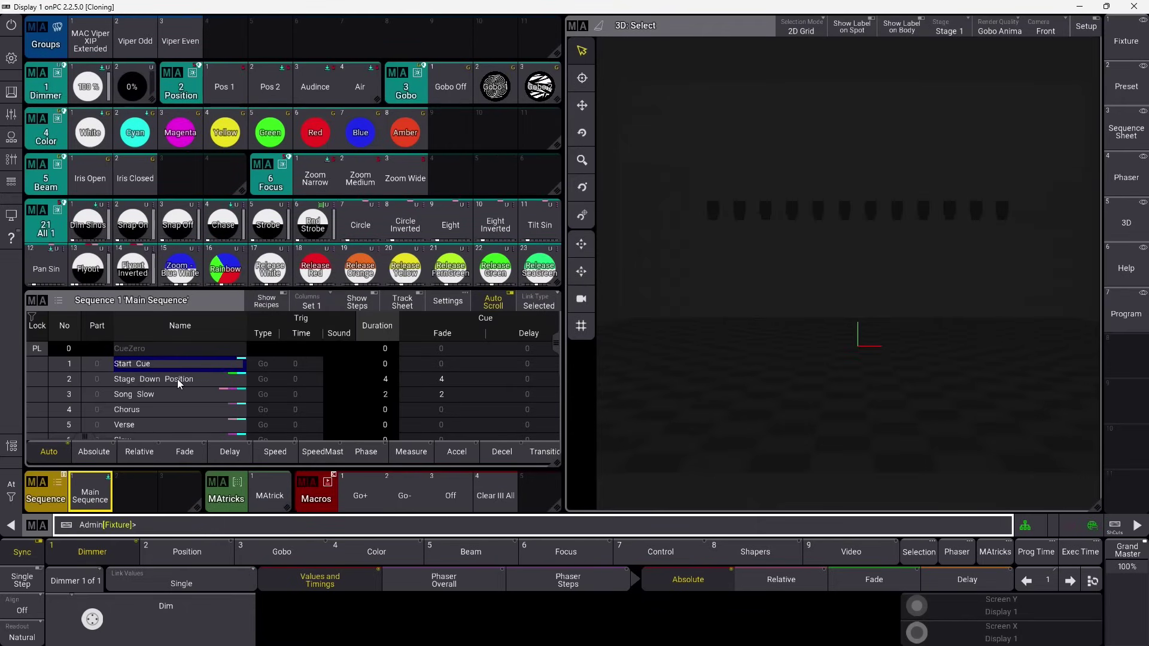
# Step: Play Main Sequence from Start Cue through cue 9 Stage Pos with Go+
pyautogui.click(360, 495)
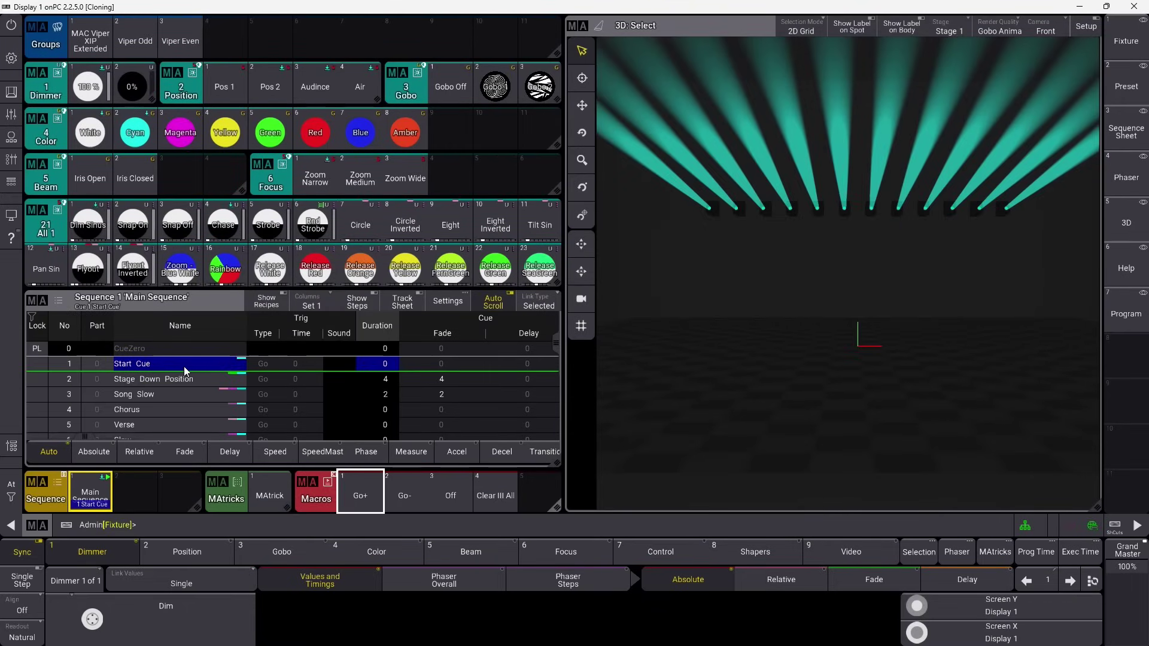
pyautogui.click(367, 508)
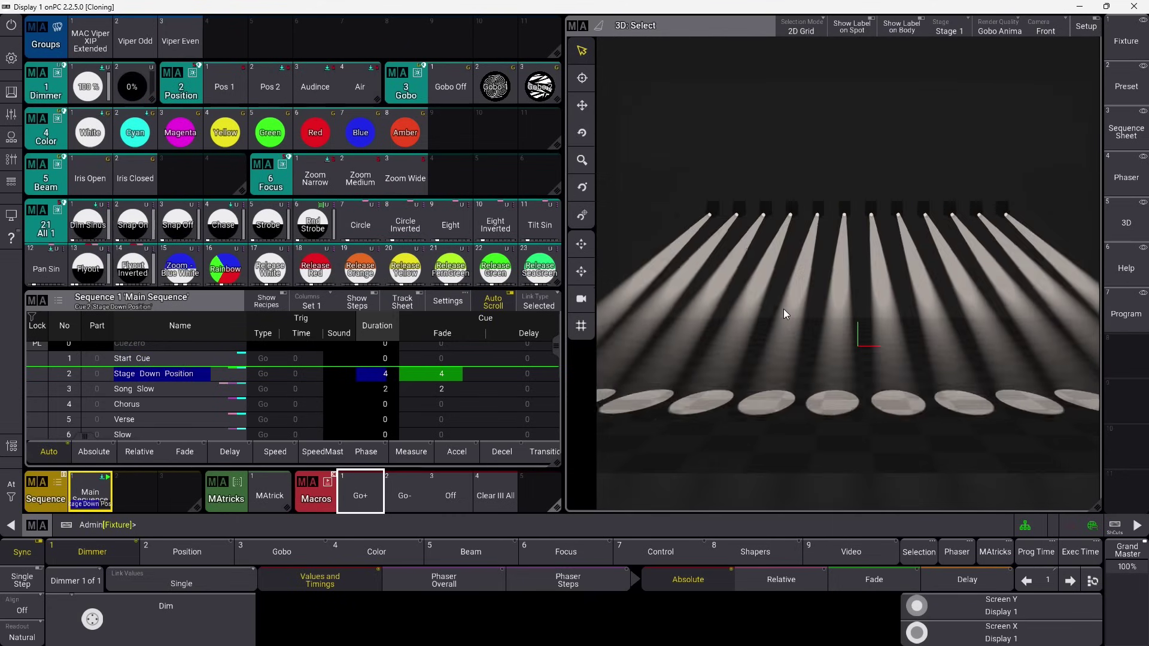
pyautogui.click(369, 486)
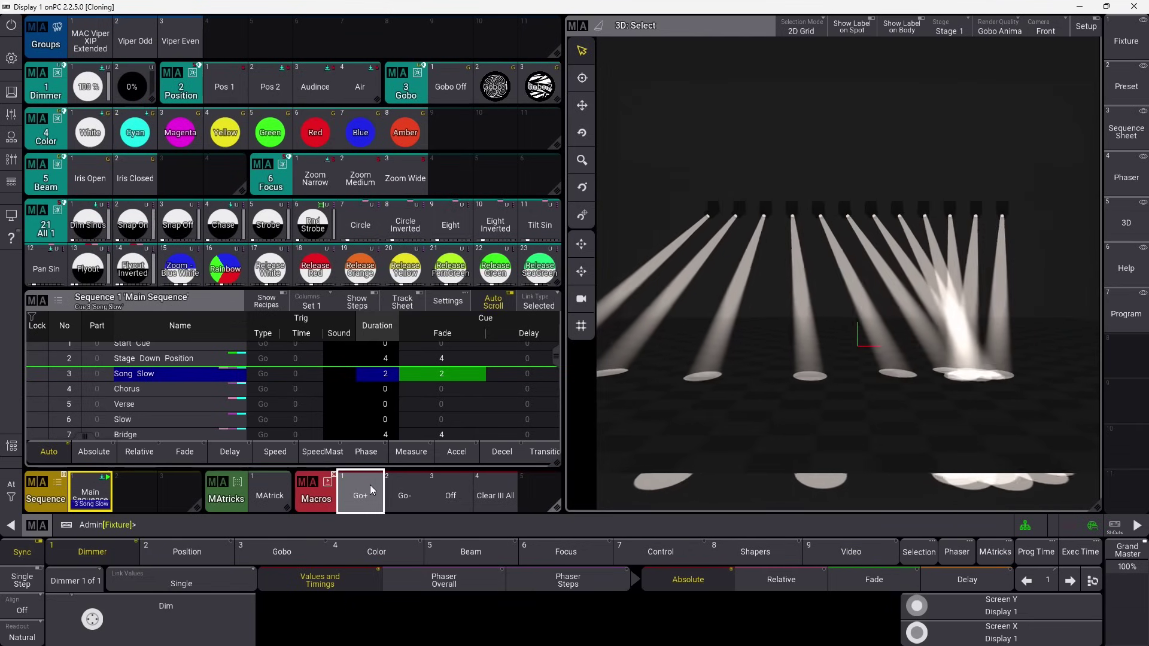
pyautogui.click(370, 485)
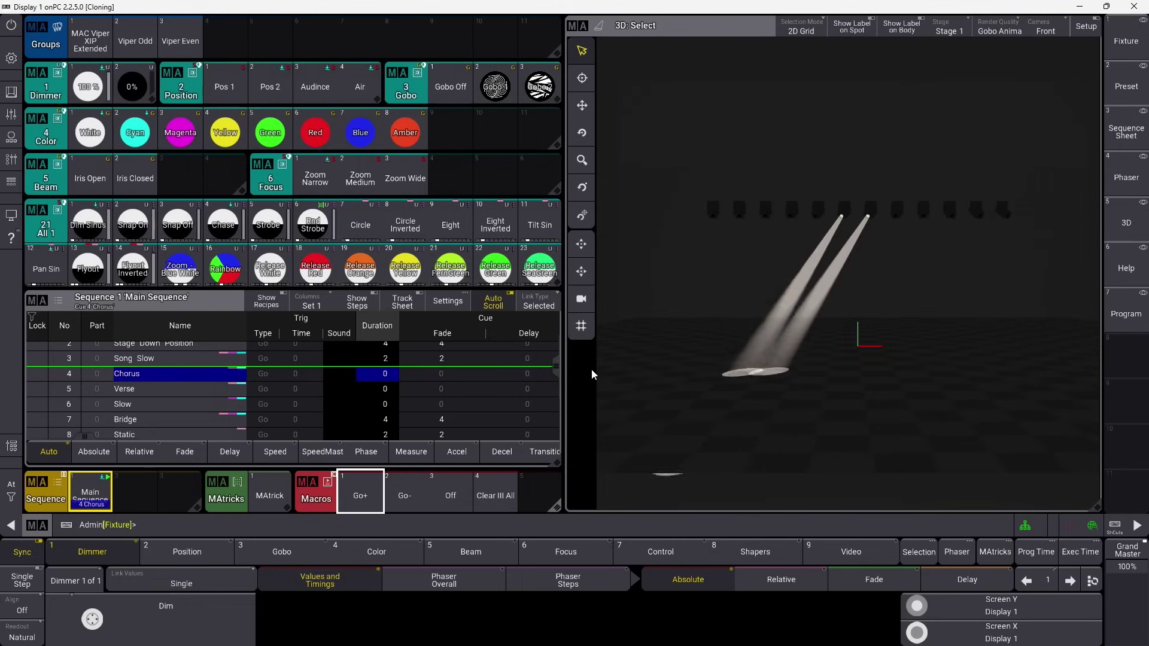
pyautogui.click(366, 494)
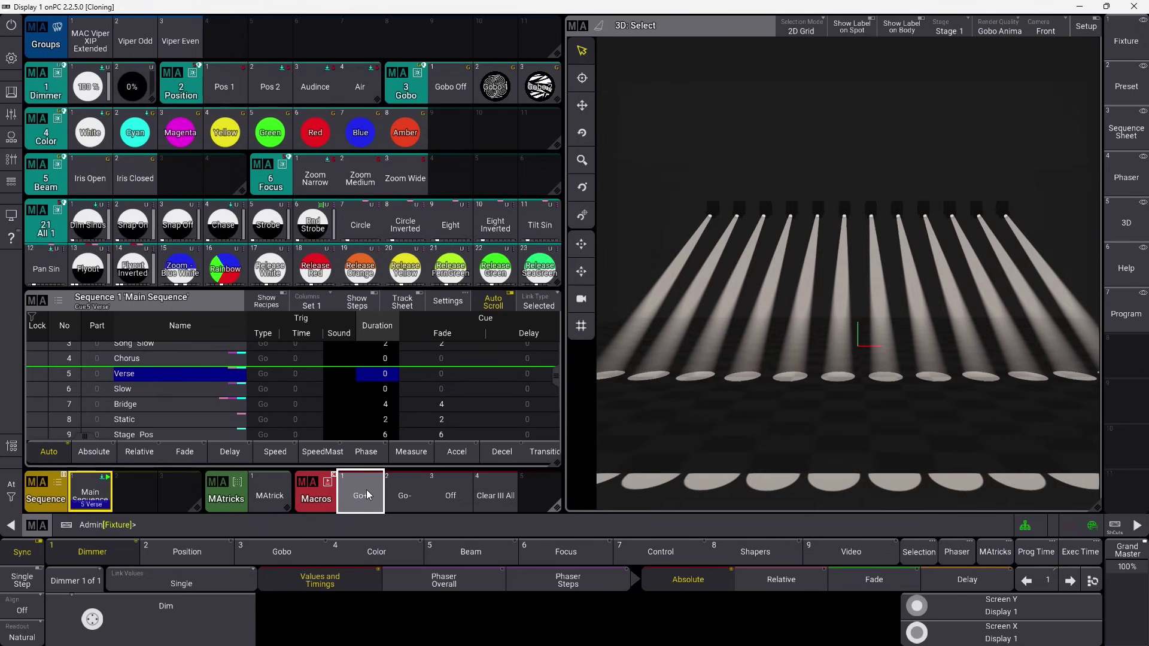
pyautogui.click(366, 494)
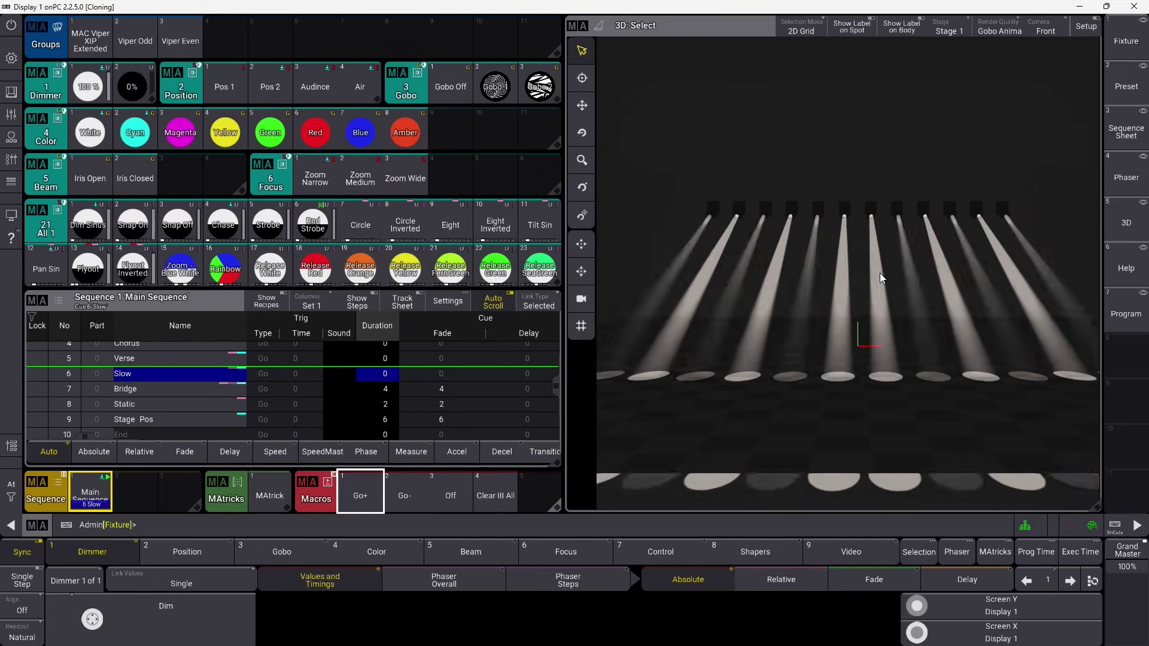
pyautogui.click(368, 493)
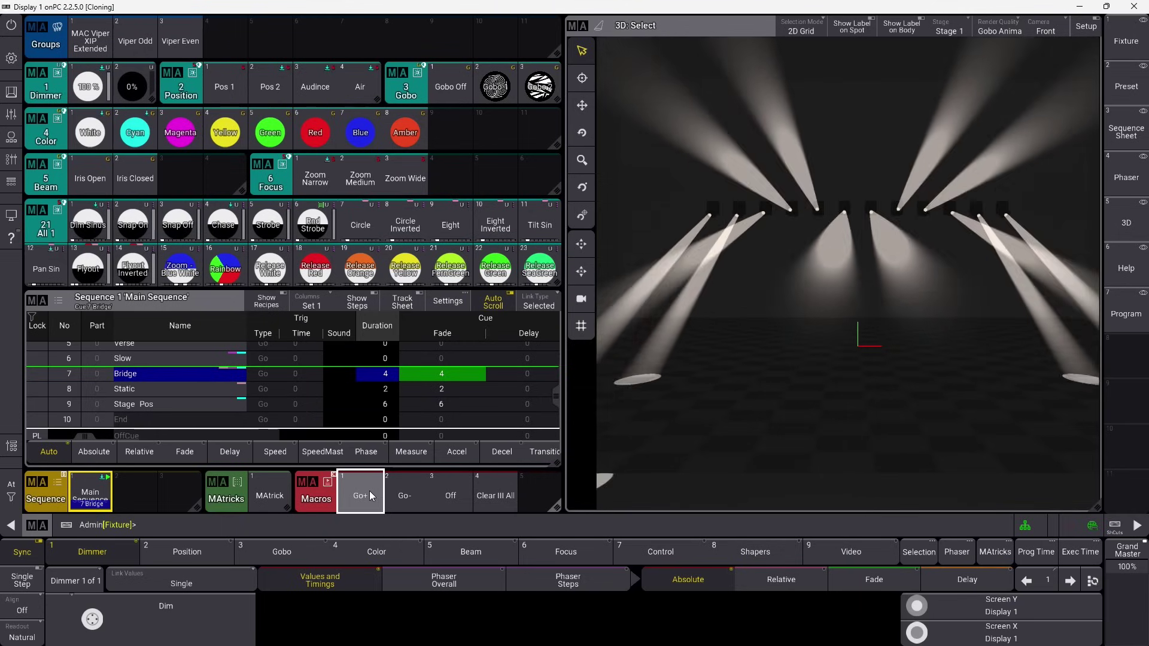
pyautogui.click(369, 492)
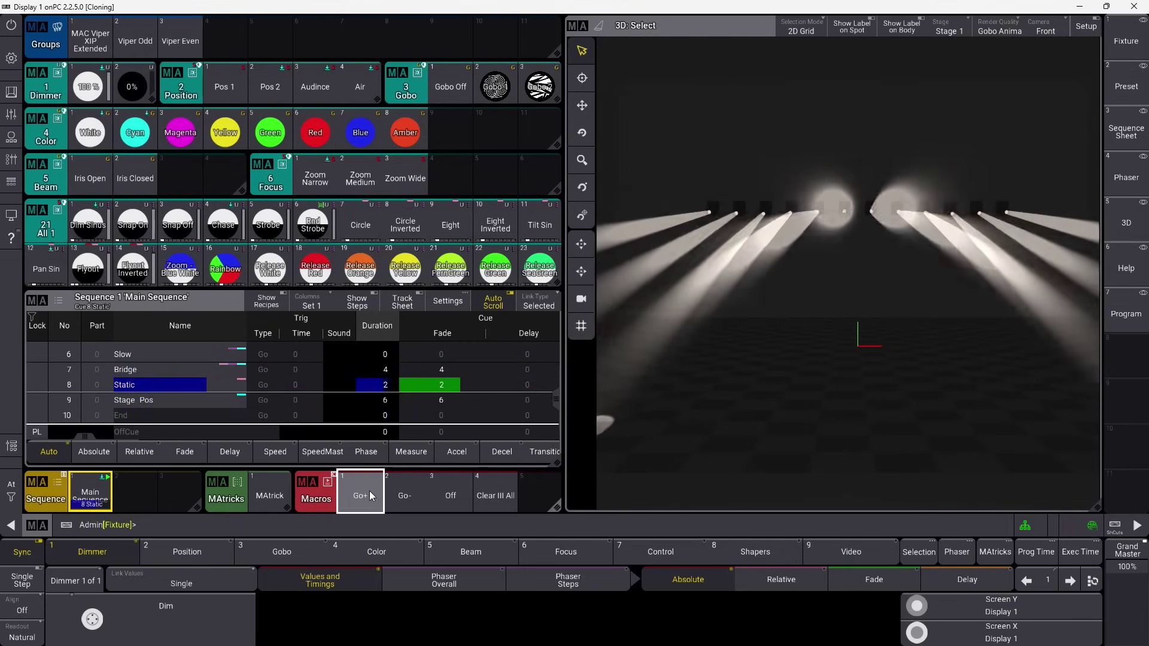
pyautogui.click(368, 490)
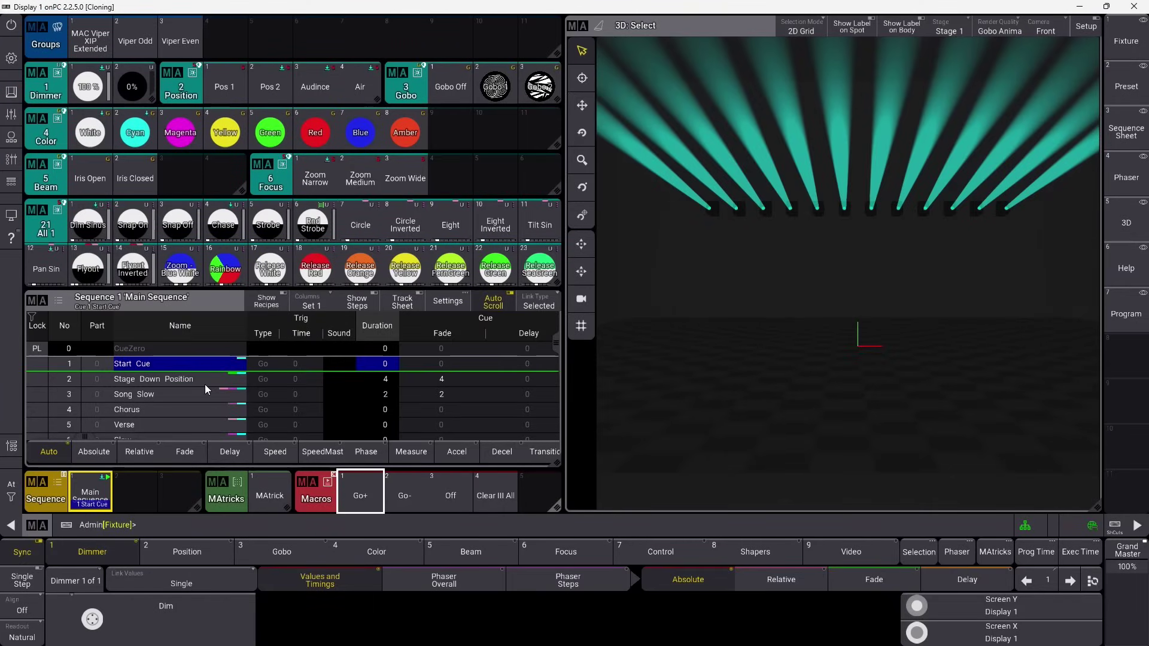
# Step: Copy MAC Viper XIP 1–12 and paste them as clones at the New Fixture row
pyautogui.click(11, 58)
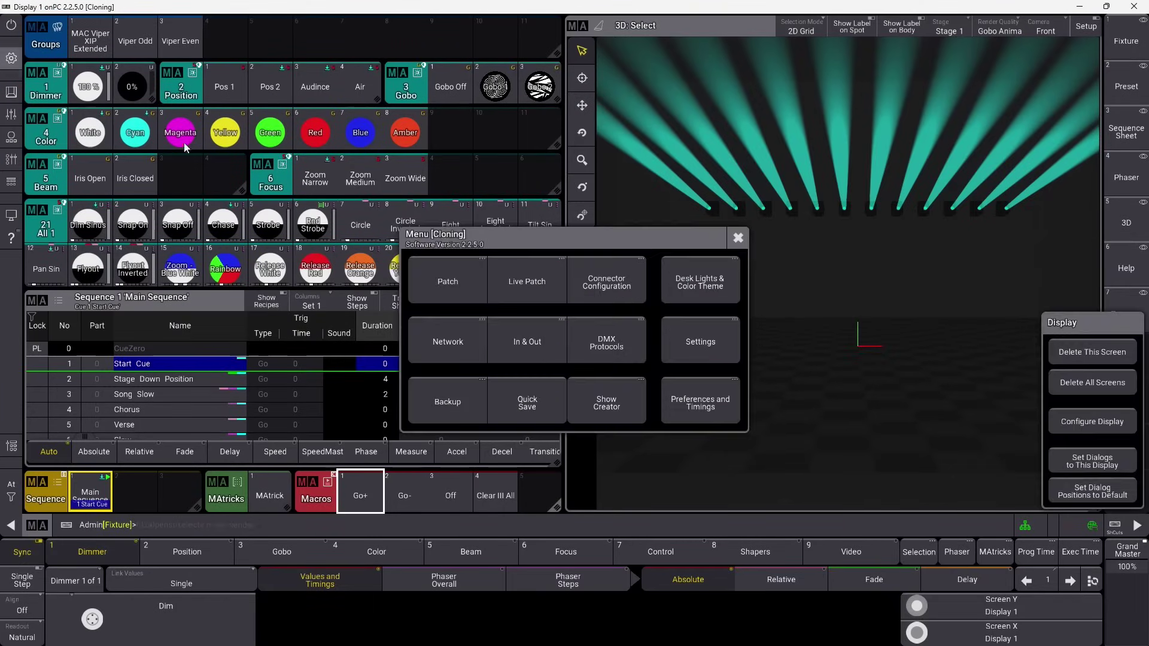
pyautogui.click(432, 288)
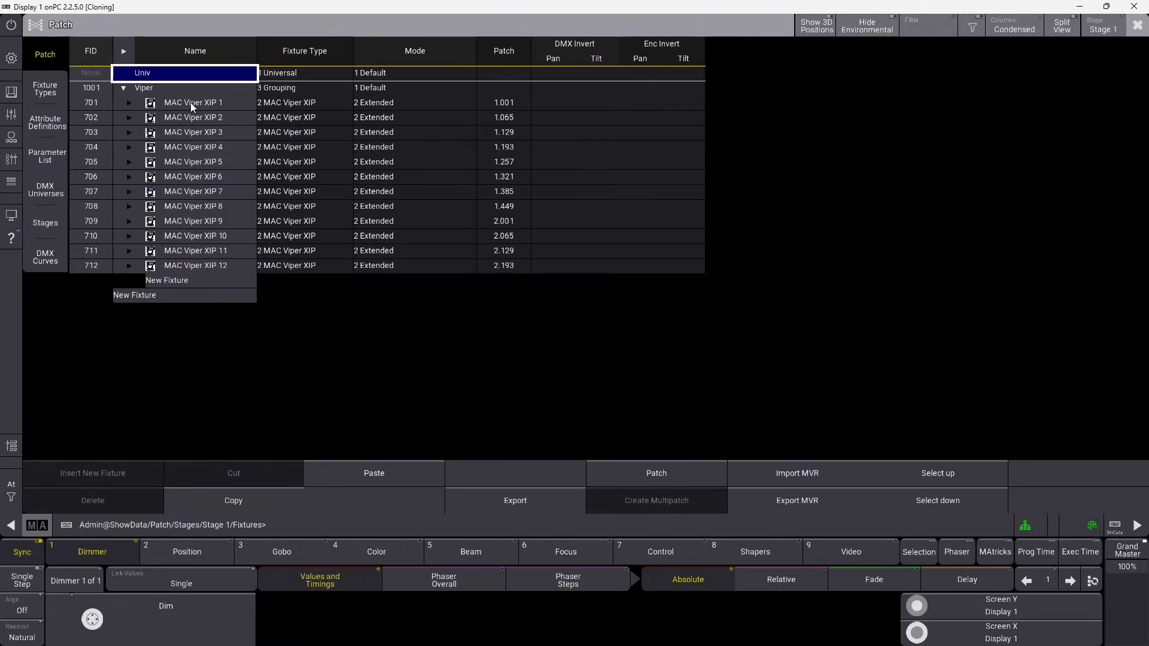
pyautogui.moveTo(190, 103); pyautogui.dragTo(194, 267)
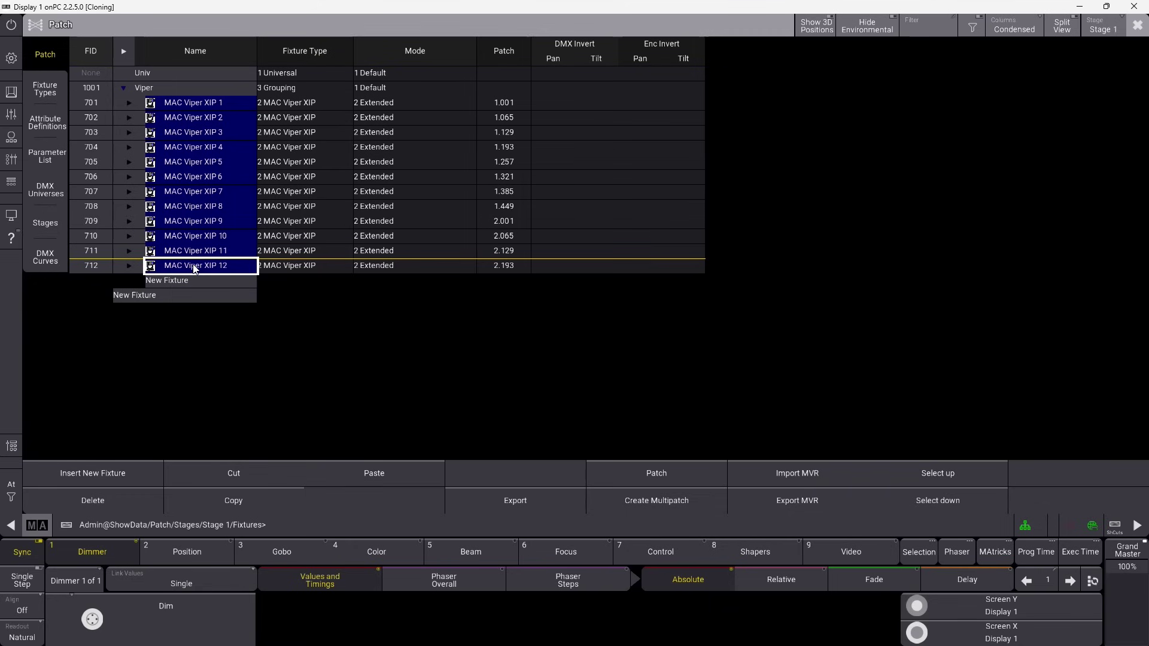
pyautogui.click(248, 498)
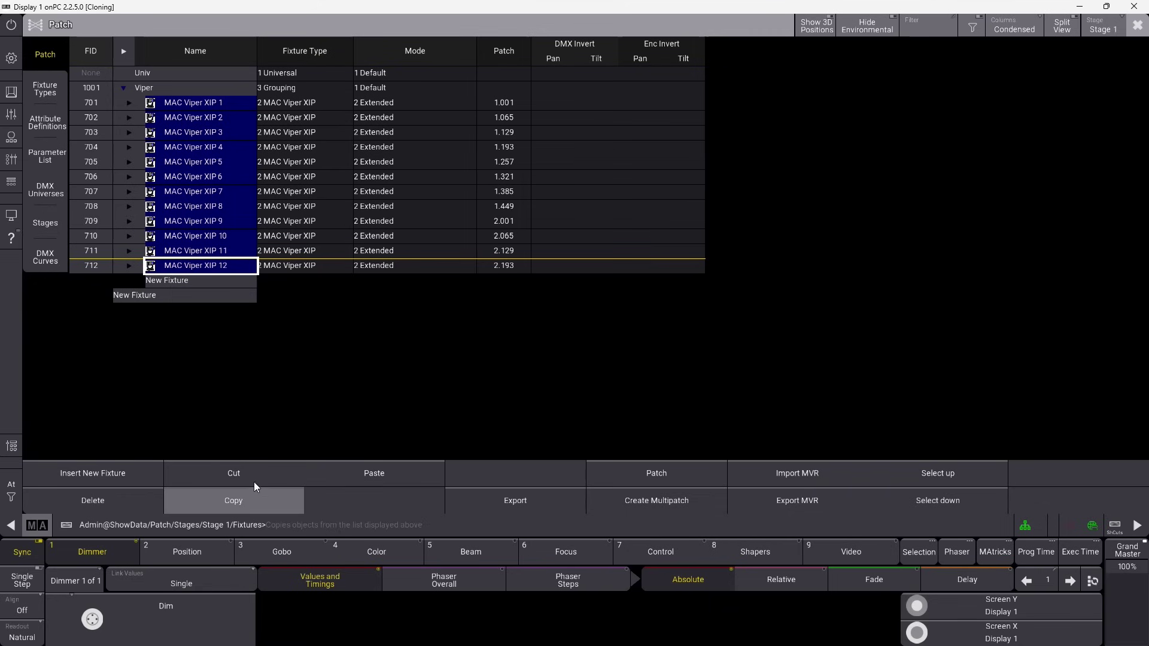
pyautogui.click(133, 296)
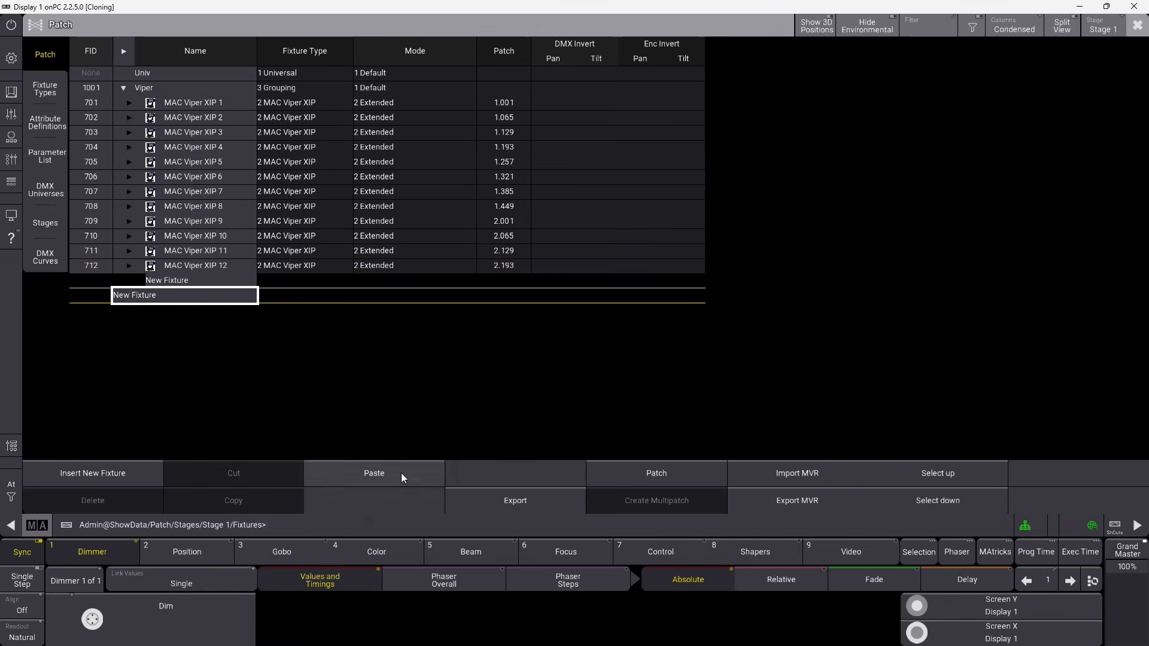
pyautogui.click(374, 472)
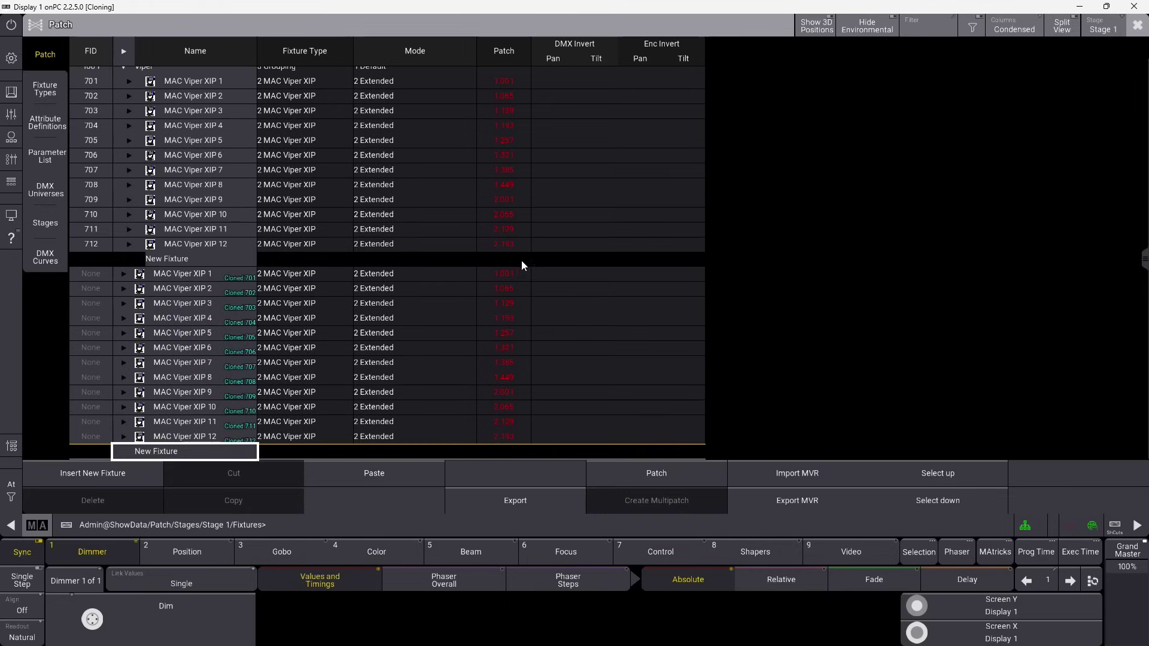
# Step: Repatch the twelve cloned Vipers starting at universe 3, address 3.001
pyautogui.moveTo(506, 273); pyautogui.dragTo(513, 438)
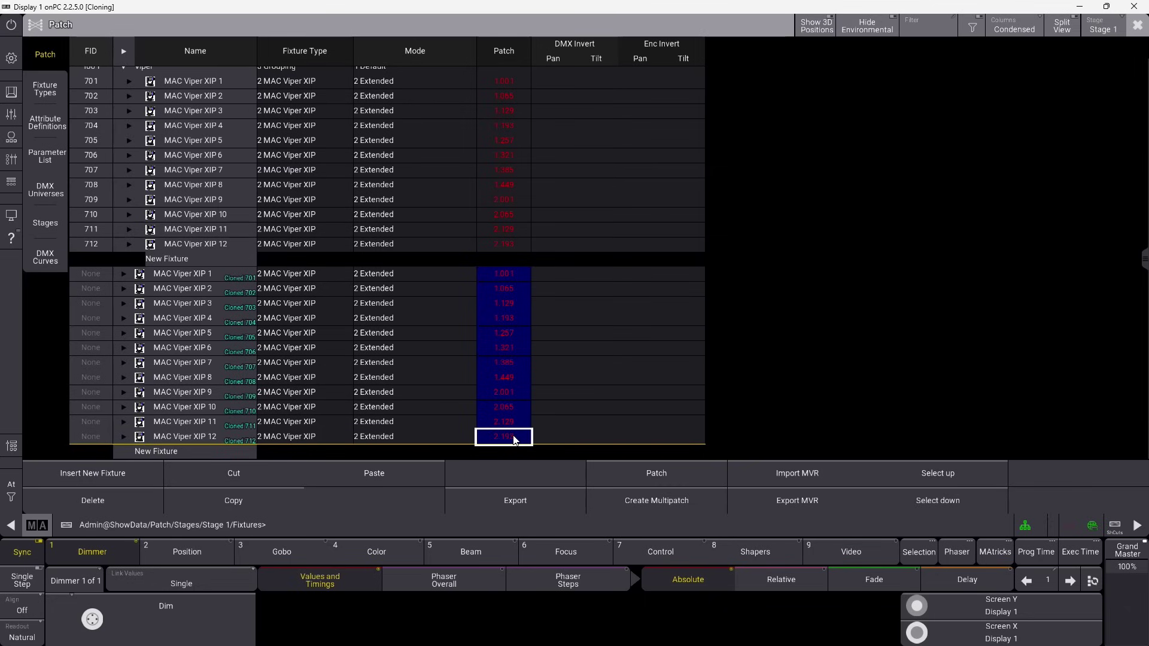
pyautogui.click(513, 438)
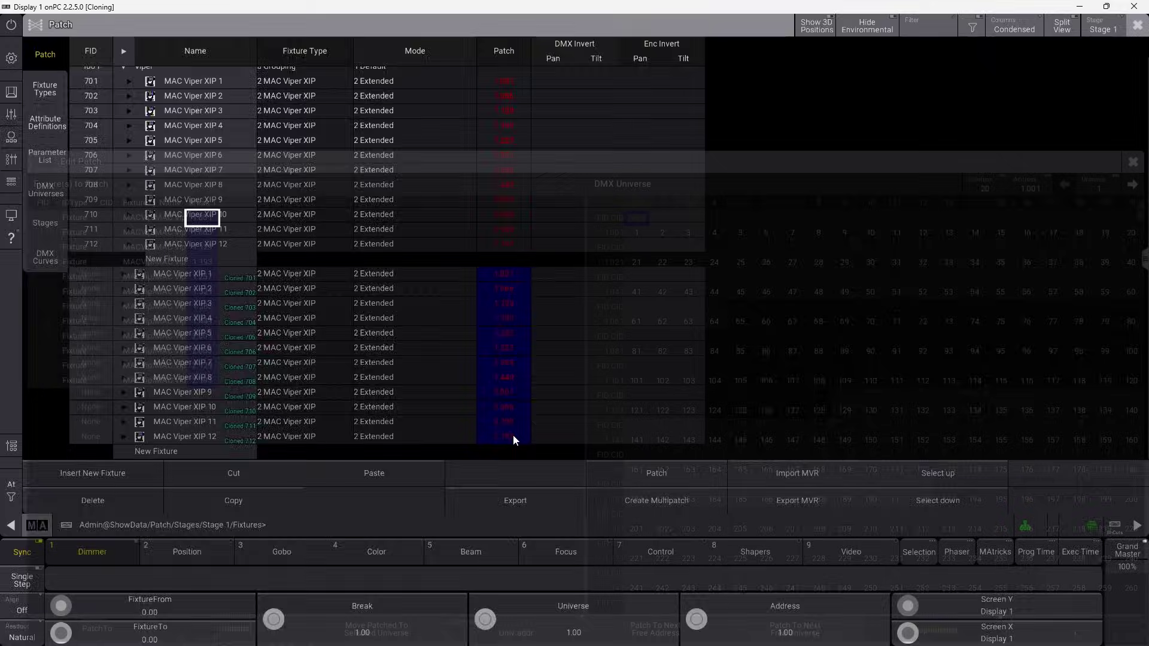
pyautogui.click(154, 623)
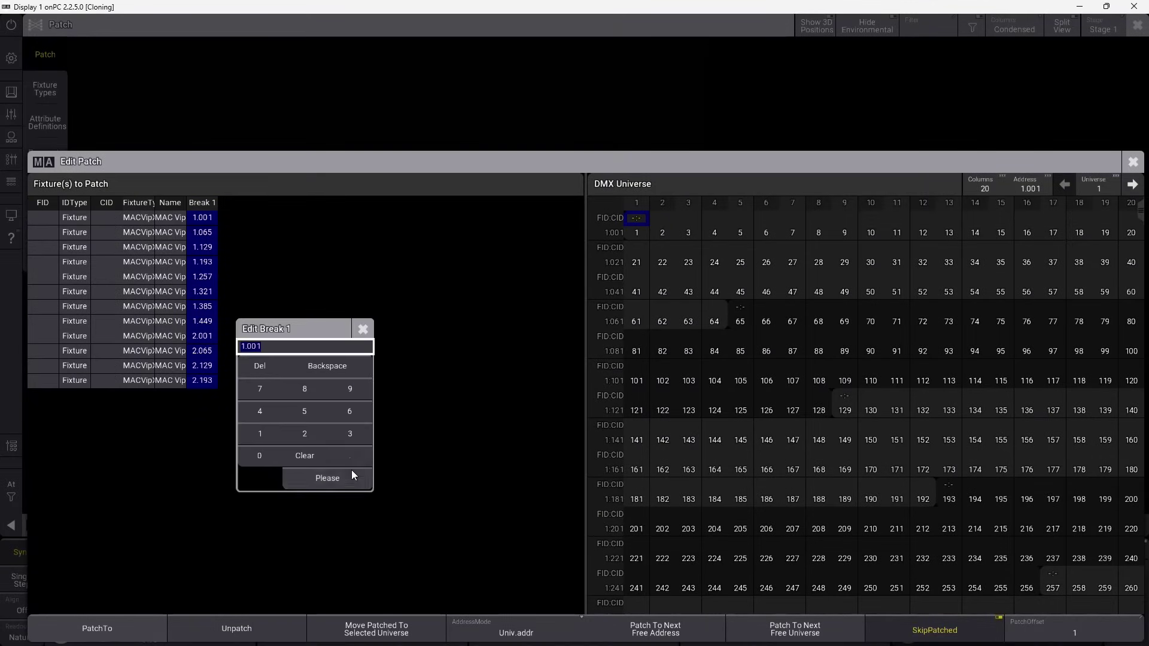
pyautogui.click(350, 434)
pyautogui.click(325, 483)
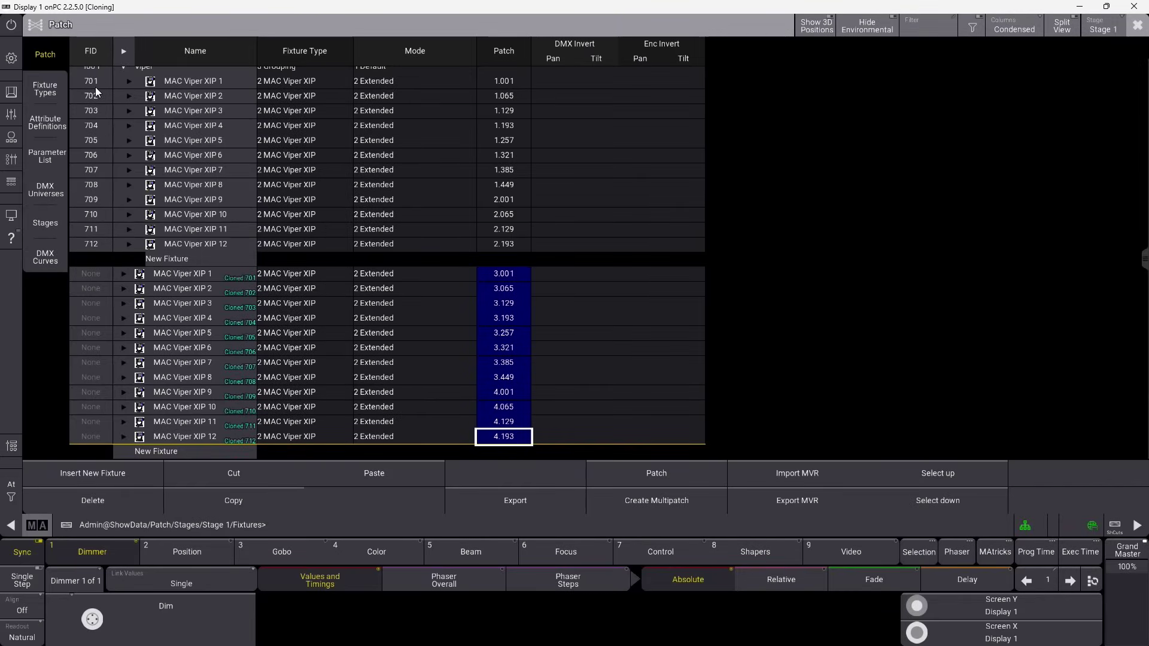
pyautogui.moveTo(96, 87); pyautogui.dragTo(94, 250)
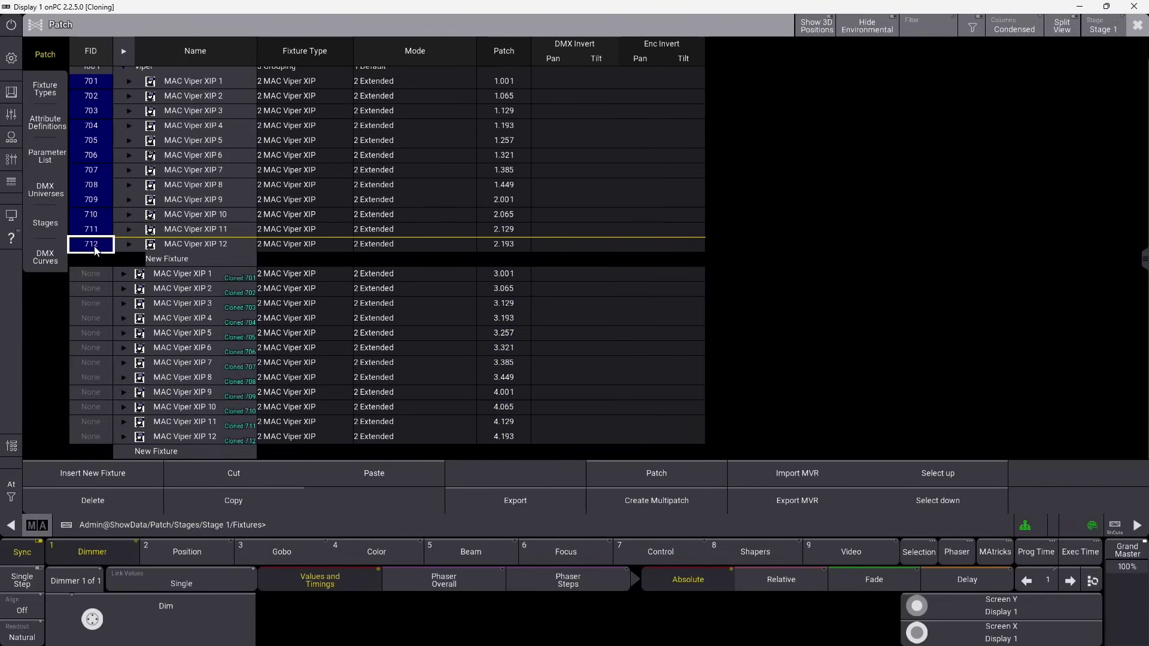
# Step: Number the twelve clones' empty fixture IDs sequentially from 801 to 812
pyautogui.click(86, 277)
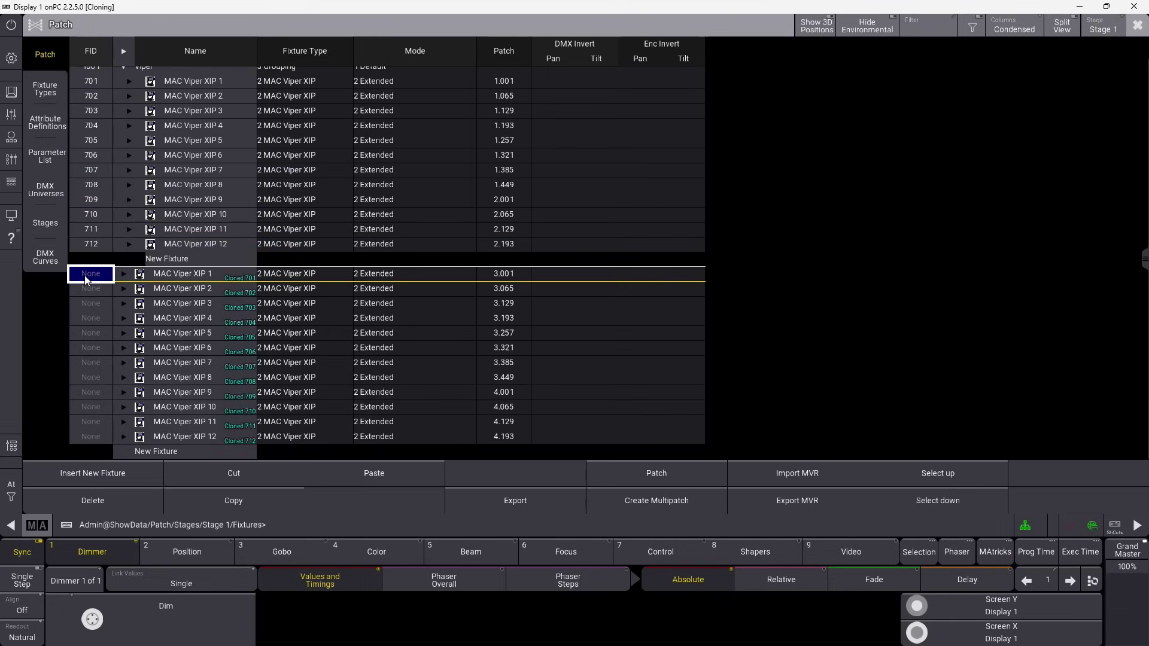
pyautogui.moveTo(87, 279); pyautogui.dragTo(102, 437)
pyautogui.click(102, 436)
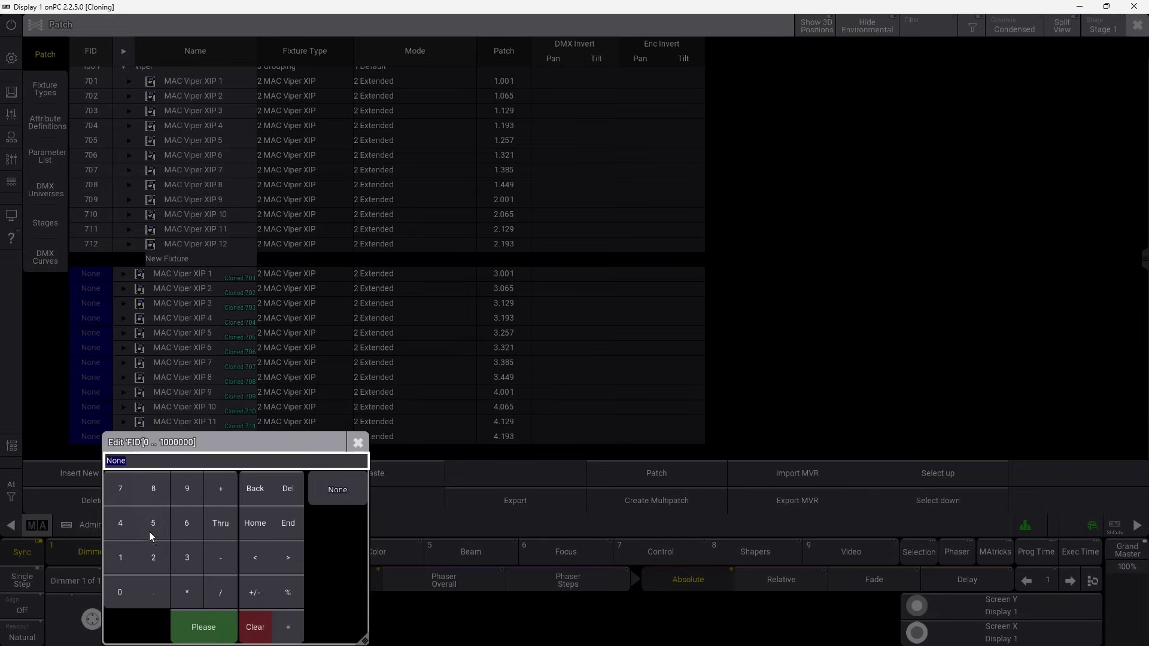
pyautogui.click(154, 489)
pyautogui.click(122, 557)
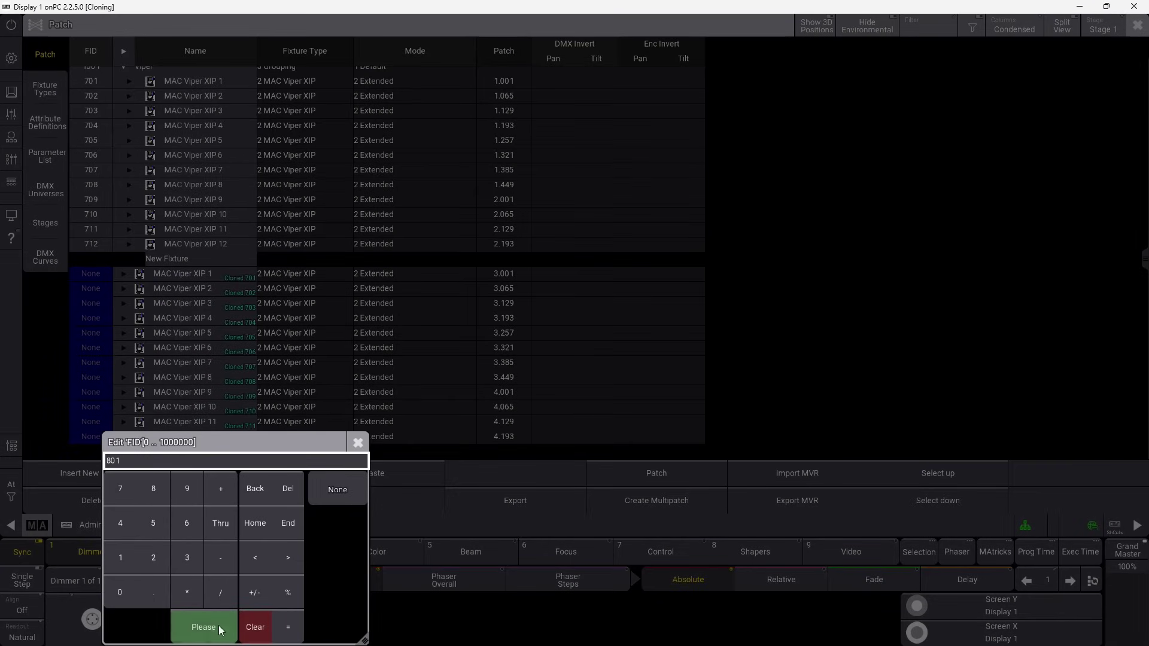
pyautogui.click(216, 626)
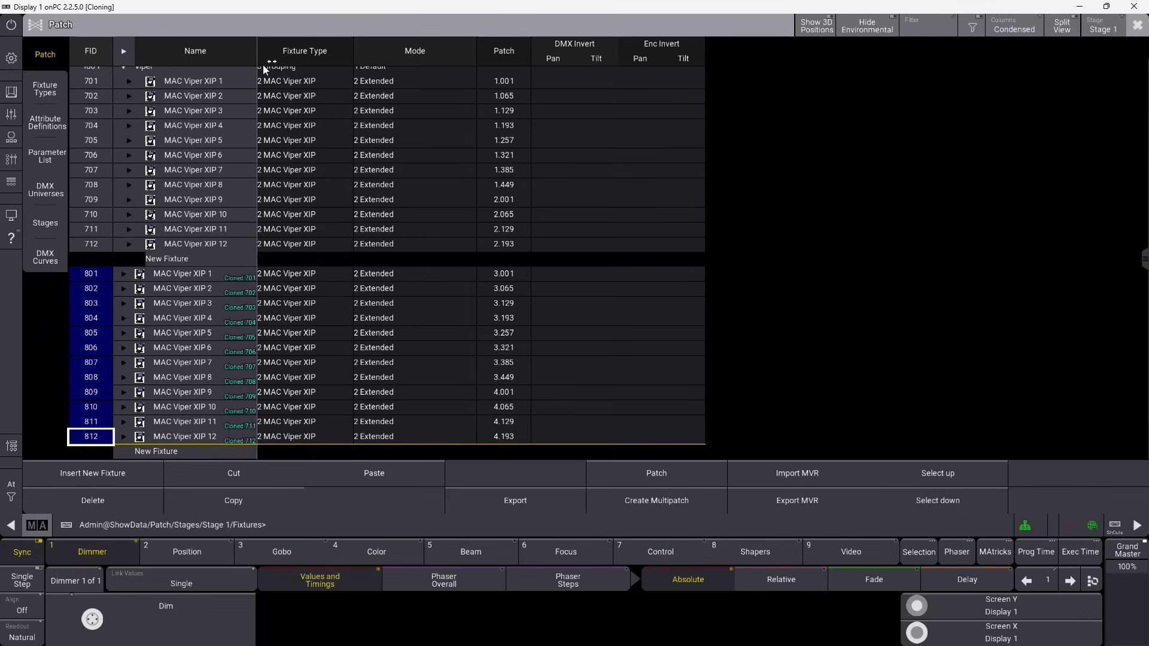
pyautogui.moveTo(264, 68); pyautogui.dragTo(268, 56)
pyautogui.moveTo(365, 57); pyautogui.dragTo(415, 56)
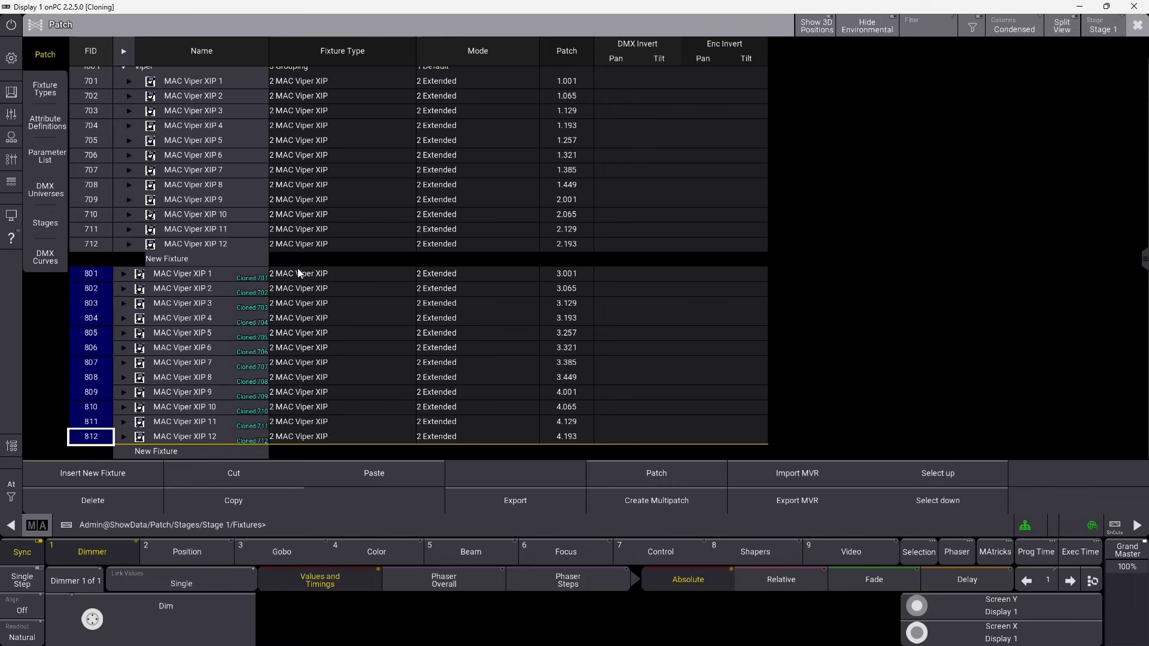
# Step: Change clones 801–812 to Robe Robin BMFL Spot, Mode 1 - Standard 16 bit
pyautogui.moveTo(298, 273); pyautogui.dragTo(315, 436)
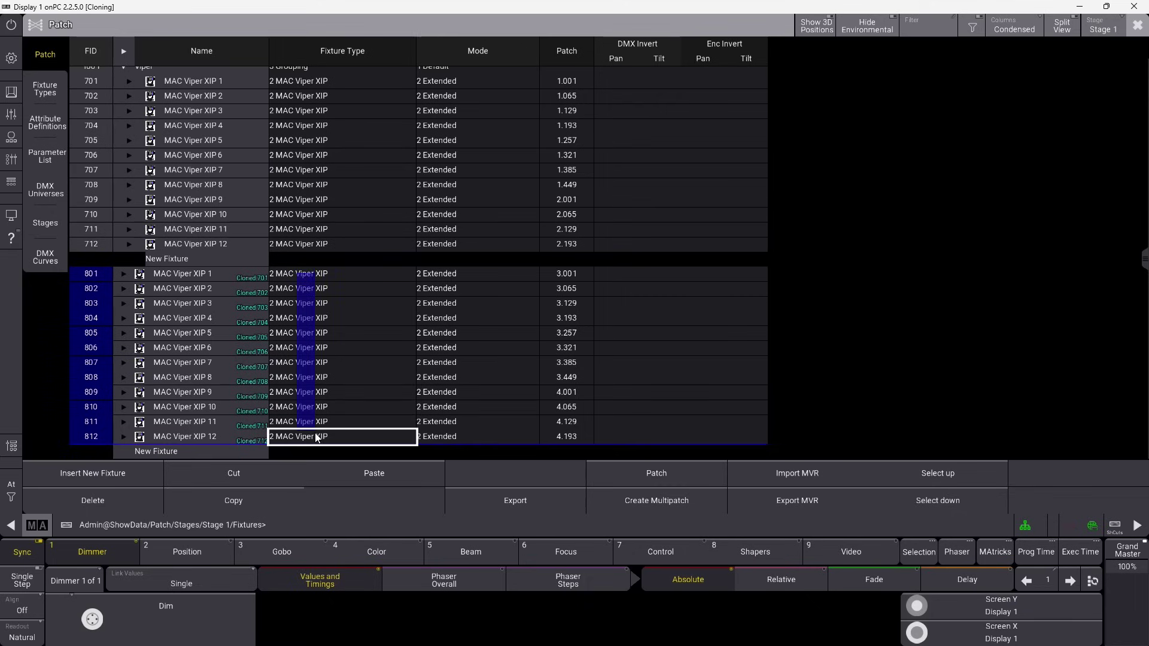
pyautogui.click(315, 435)
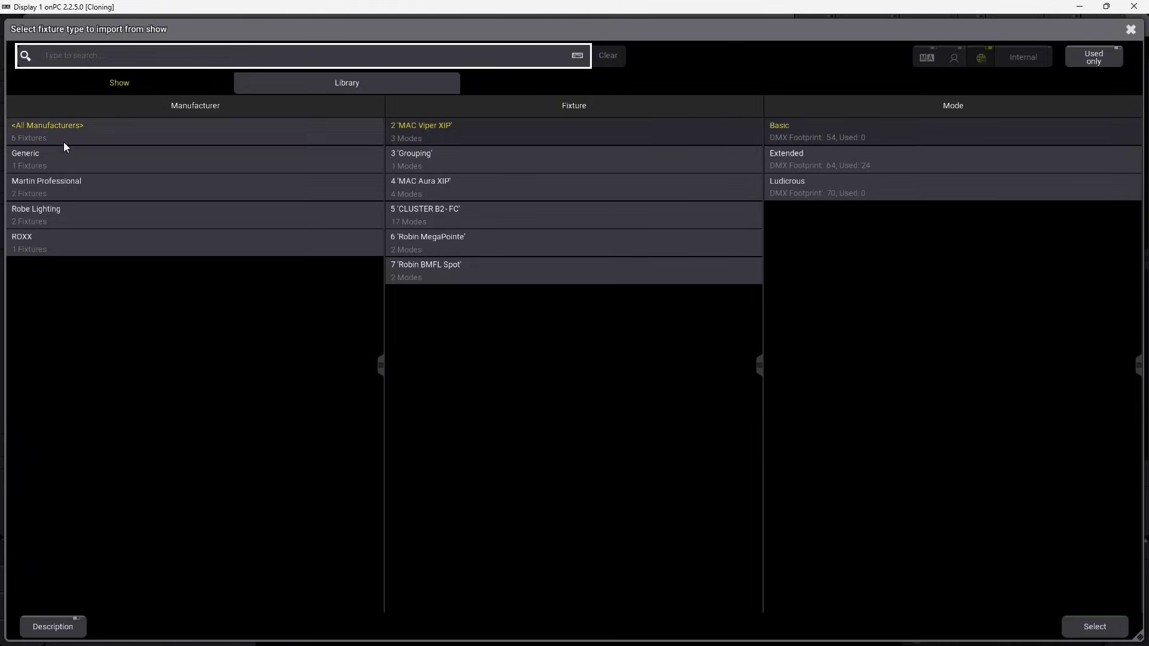
pyautogui.click(53, 214)
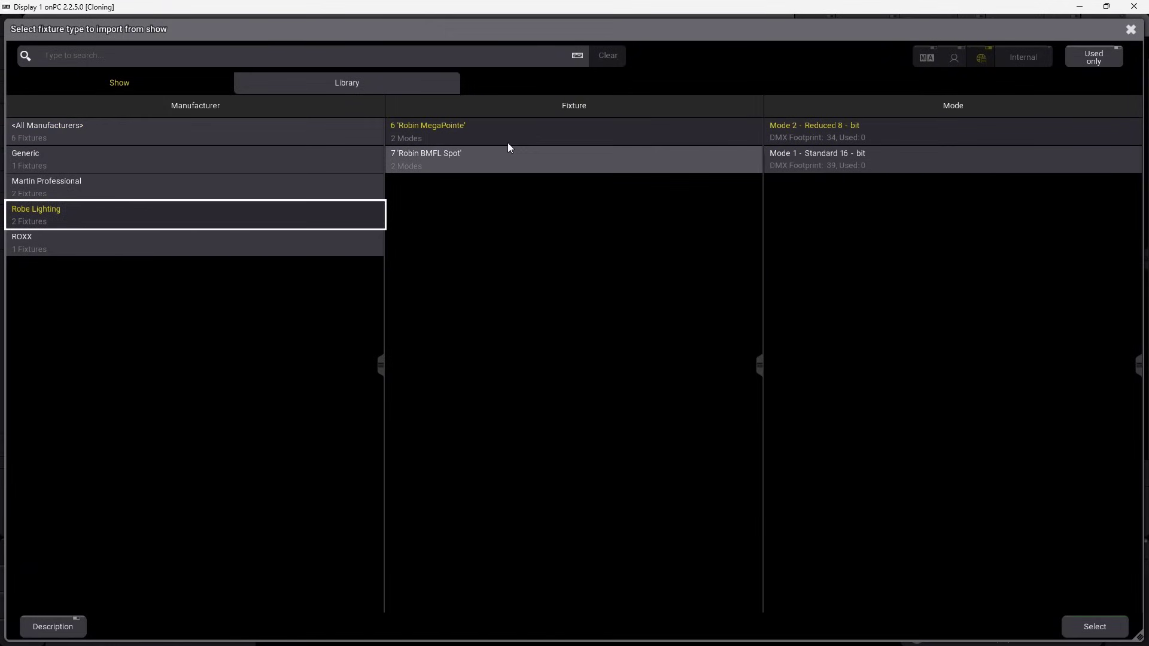
pyautogui.click(501, 128)
pyautogui.click(499, 156)
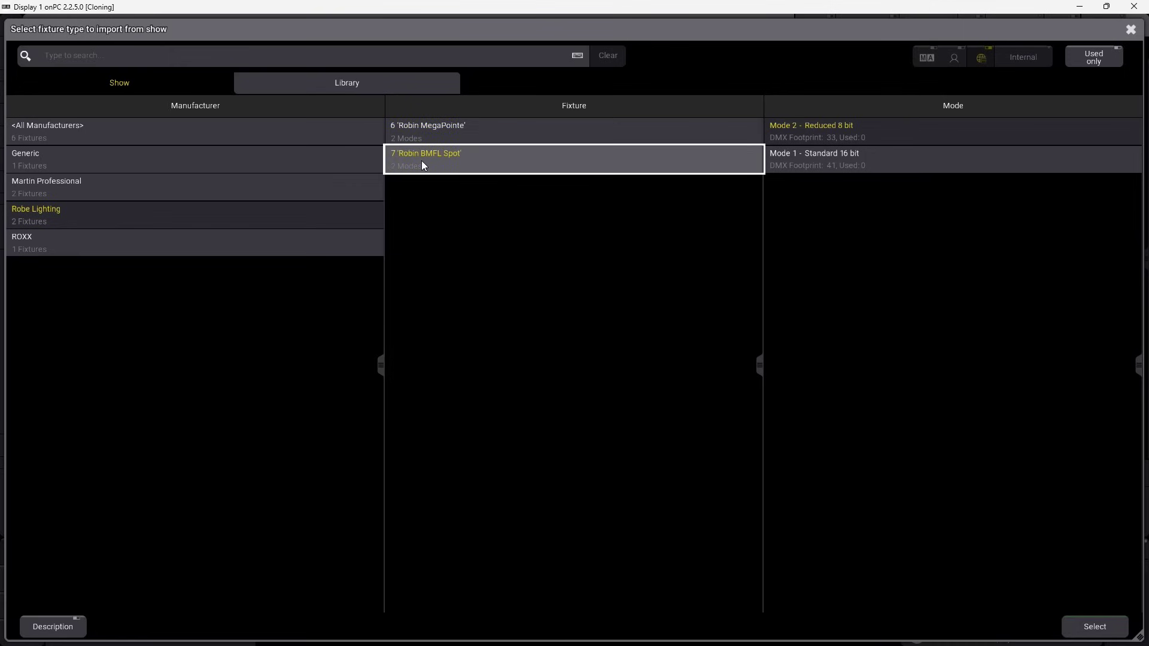
pyautogui.click(910, 158)
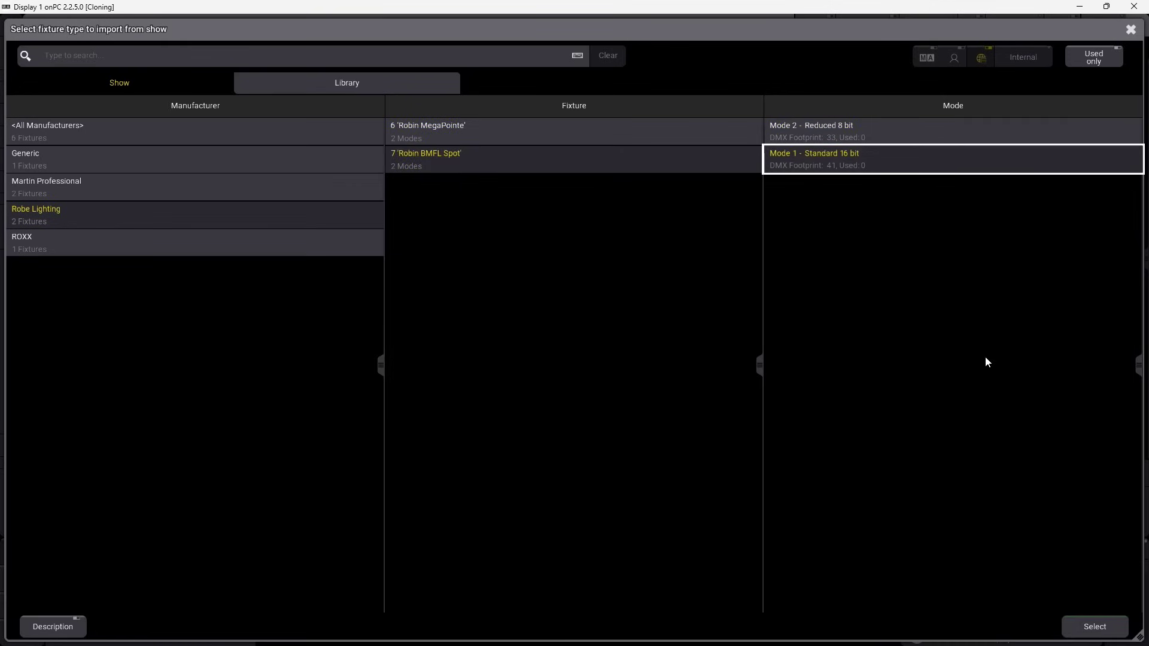
pyautogui.click(1094, 626)
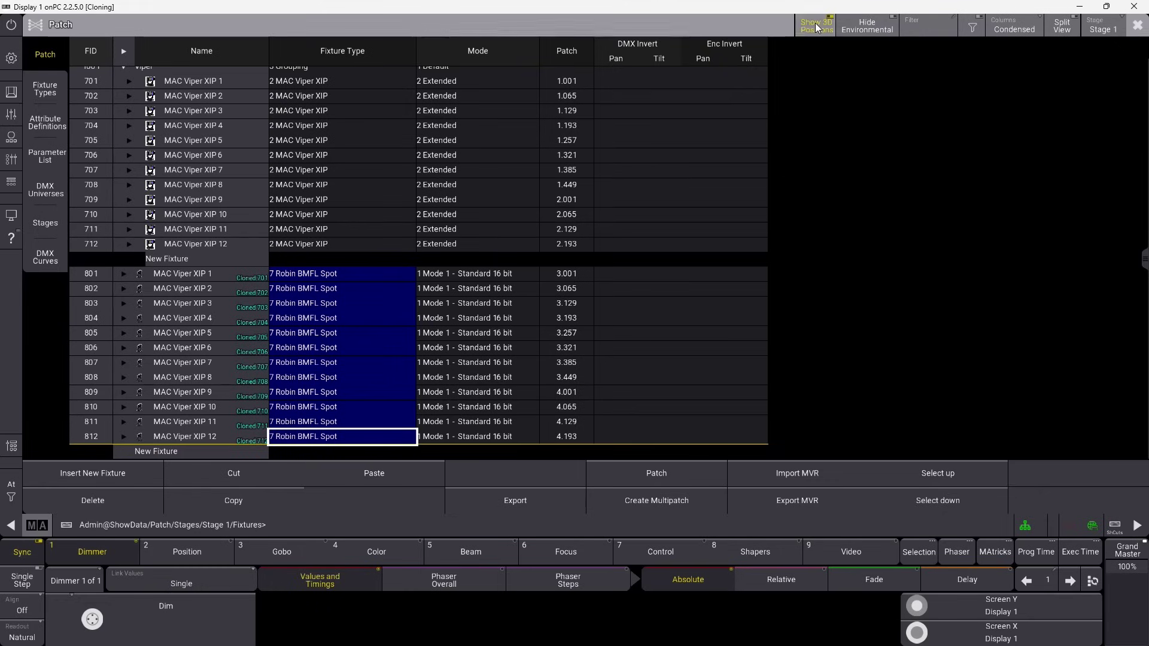
# Step: Show 3D positions and lower fixtures 801–812 to Pos Z 4.400
pyautogui.click(815, 23)
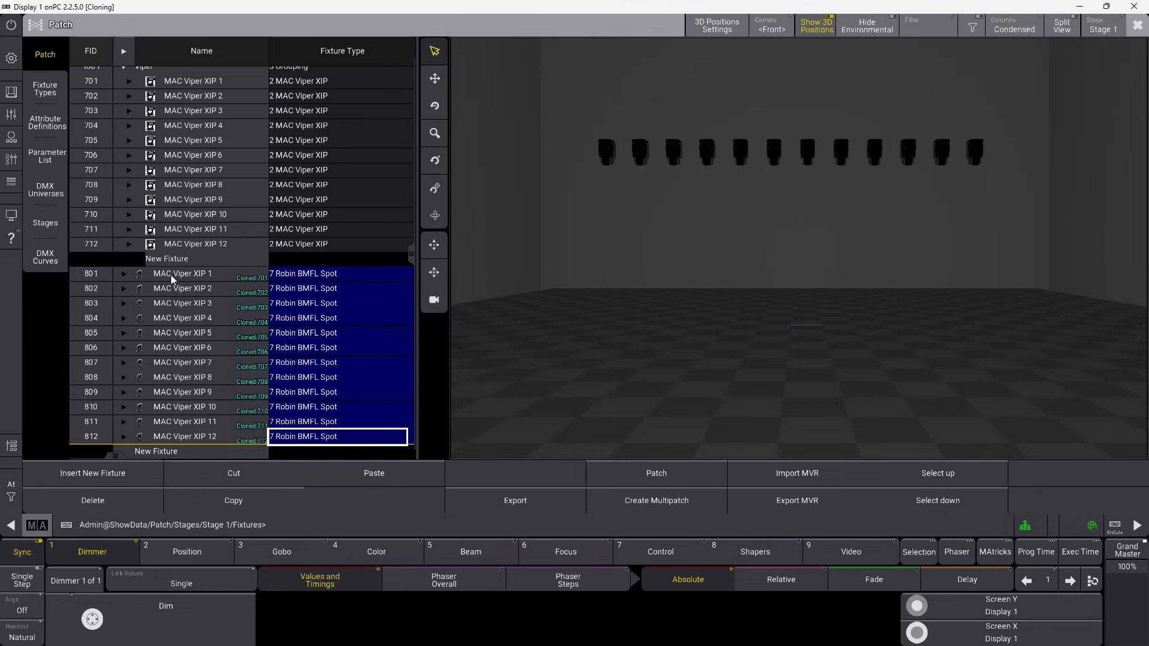
pyautogui.moveTo(170, 274); pyautogui.dragTo(183, 437)
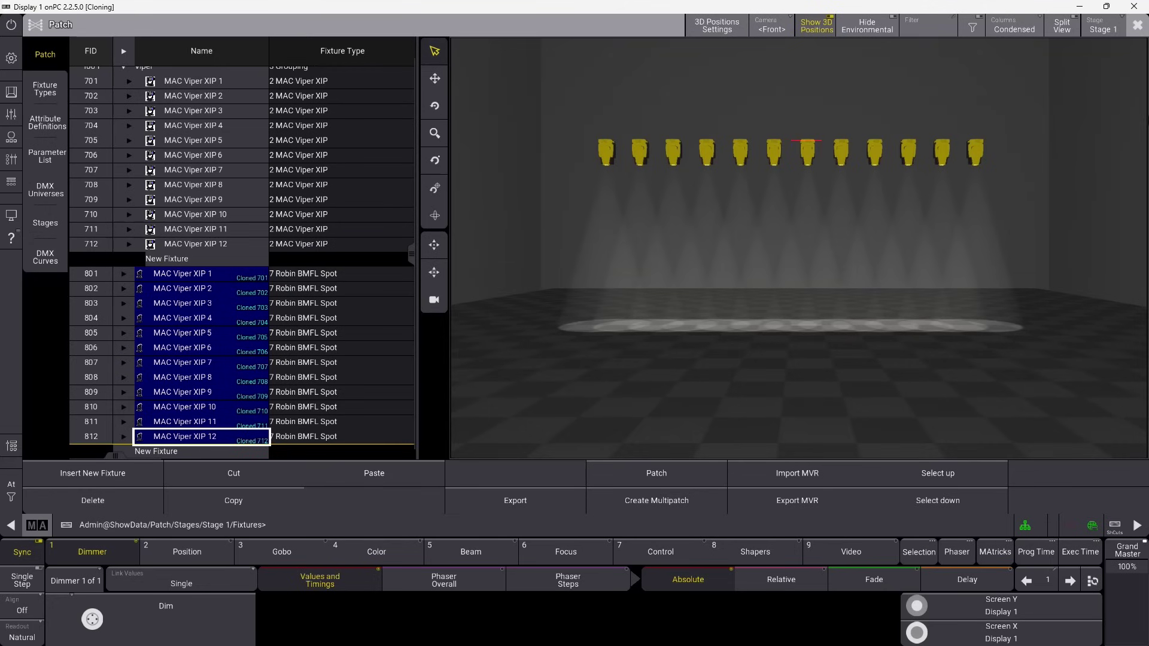
pyautogui.click(744, 274)
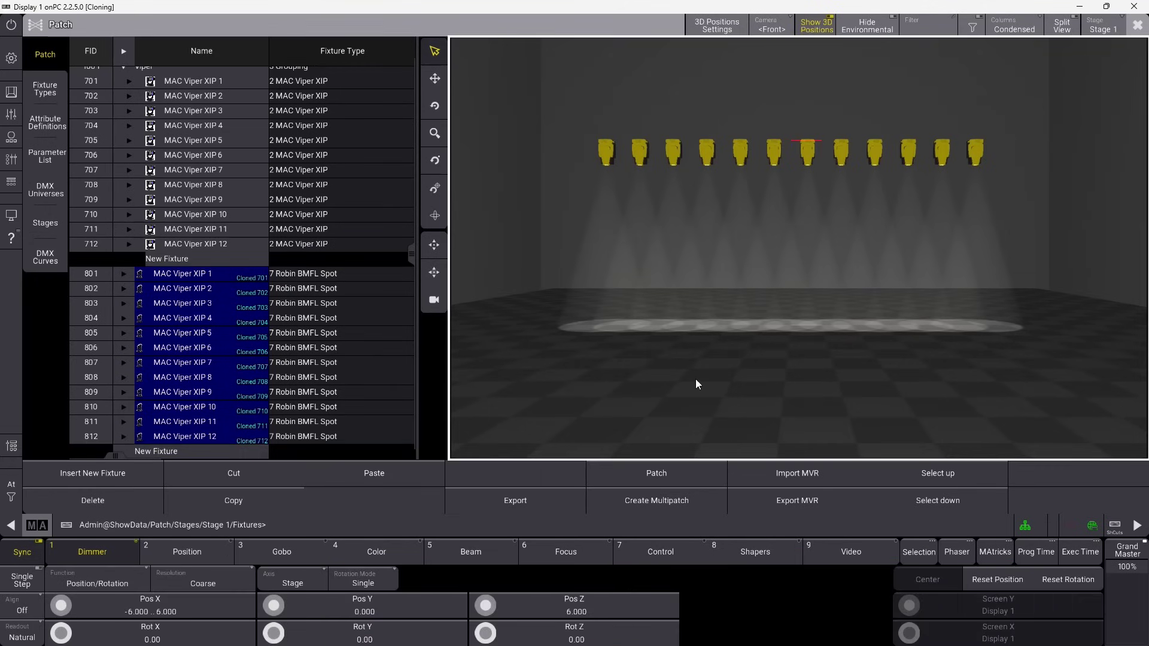
pyautogui.scroll(-8, 489, 609)
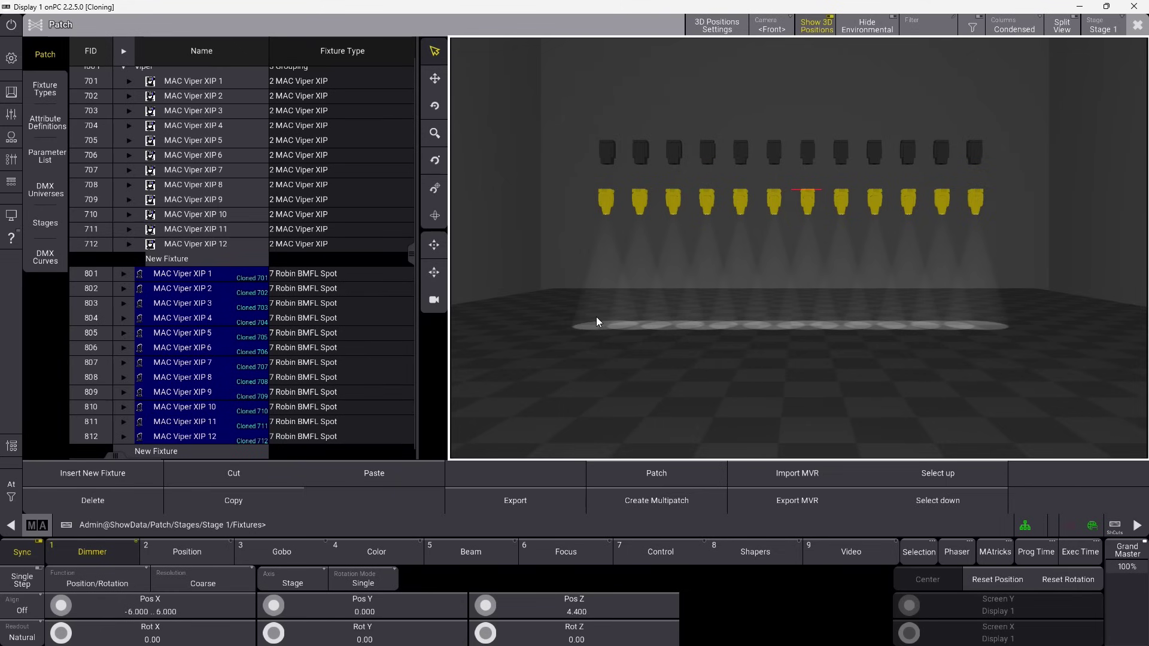
# Step: Exit the patch keeping the changes, then run cue 2 Stage Down Position
pyautogui.click(1136, 25)
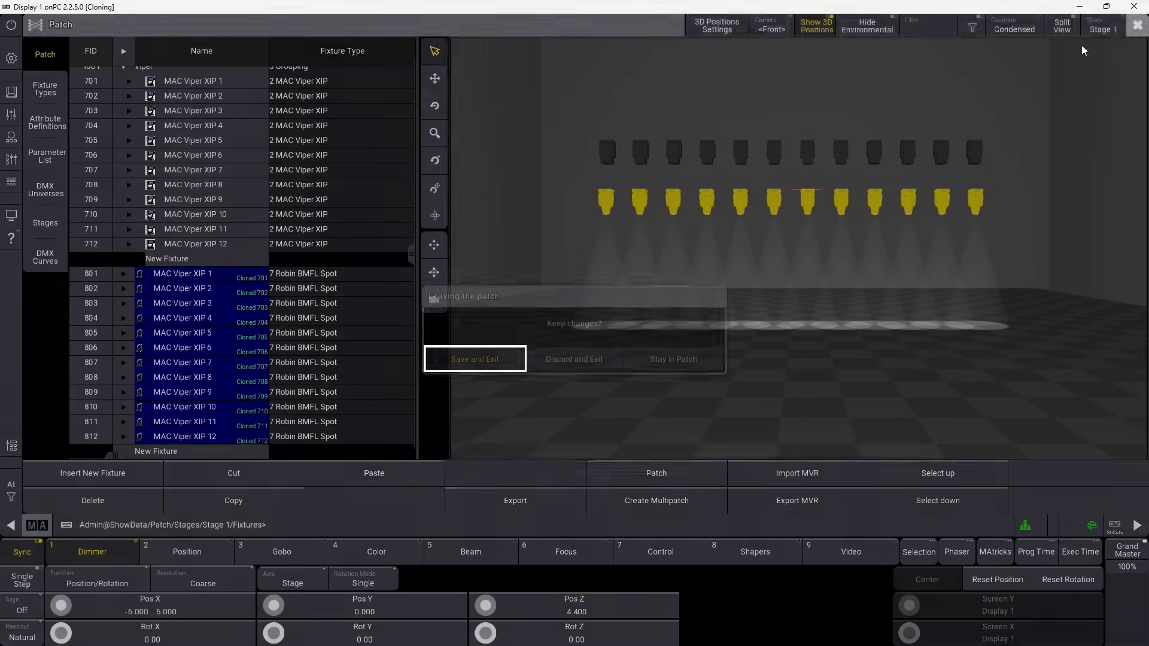
pyautogui.click(502, 358)
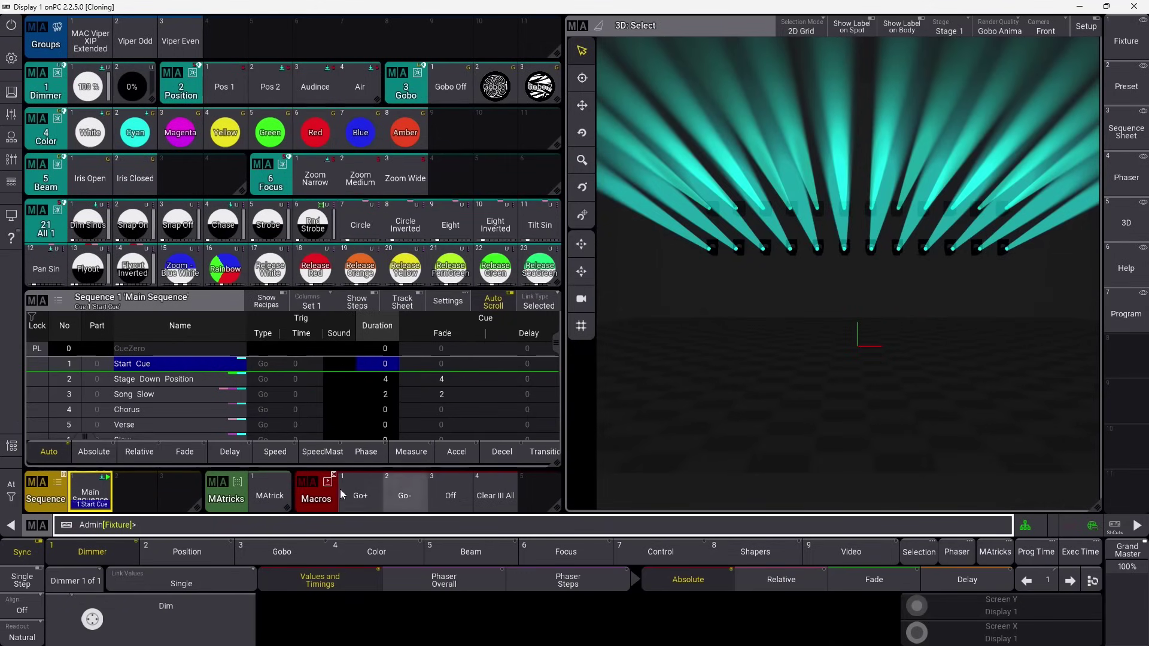
pyautogui.click(359, 487)
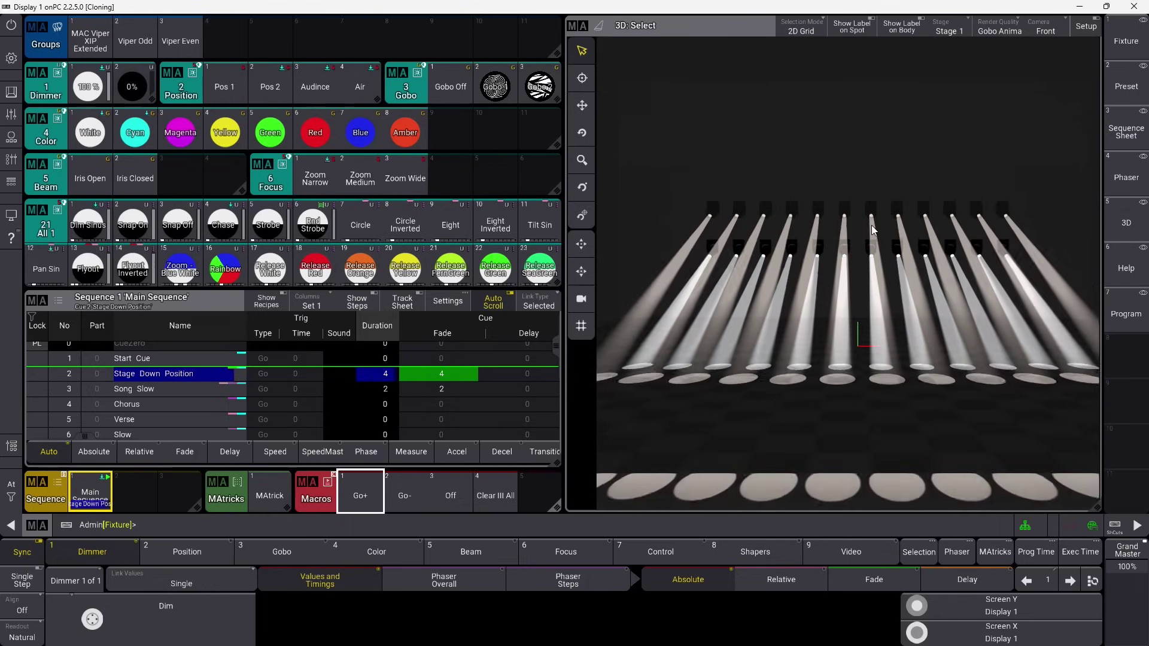
# Step: Step Main Sequence through cues 3 to 9 Stage Pos
pyautogui.click(372, 496)
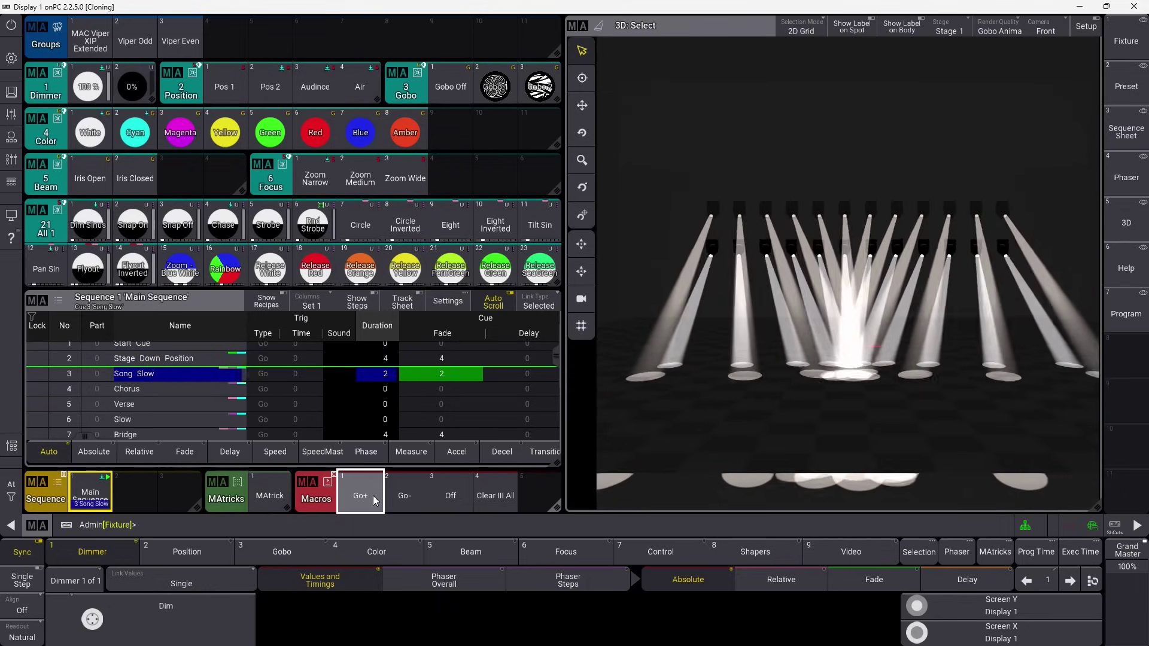
pyautogui.click(372, 496)
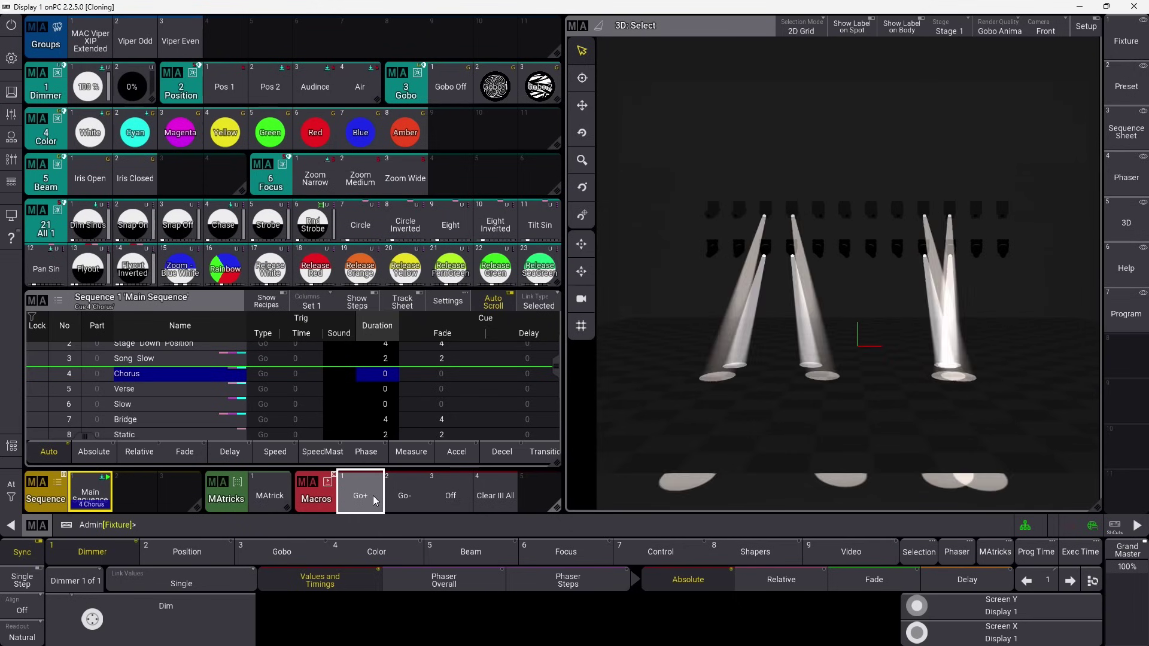
pyautogui.click(373, 495)
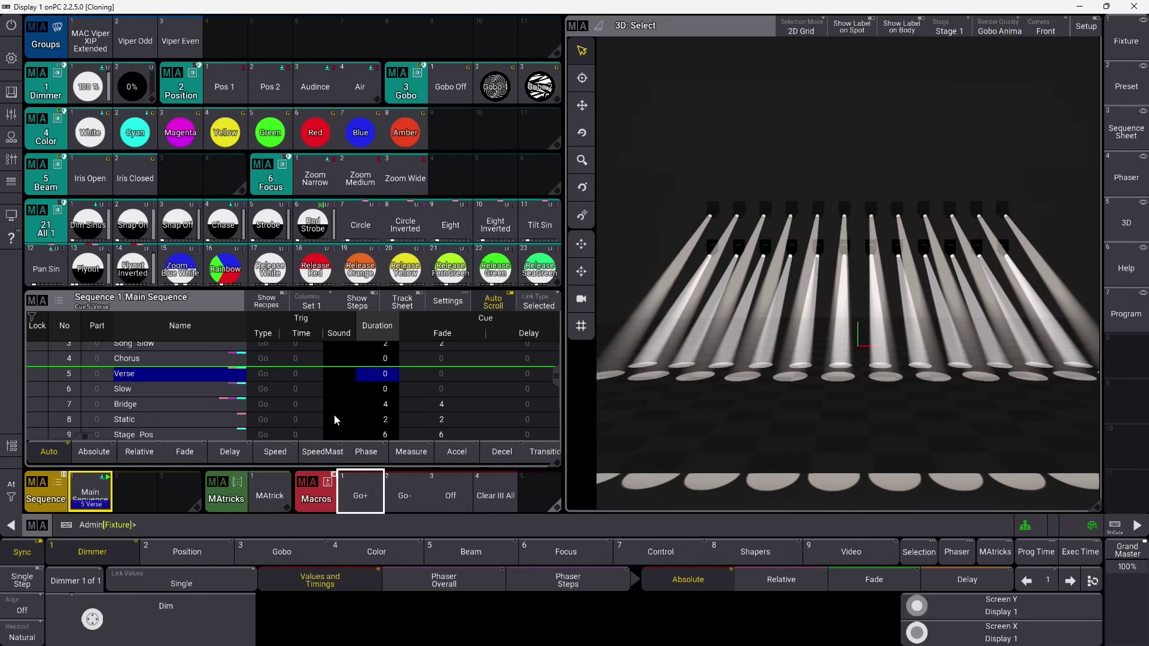
pyautogui.click(368, 493)
pyautogui.click(367, 494)
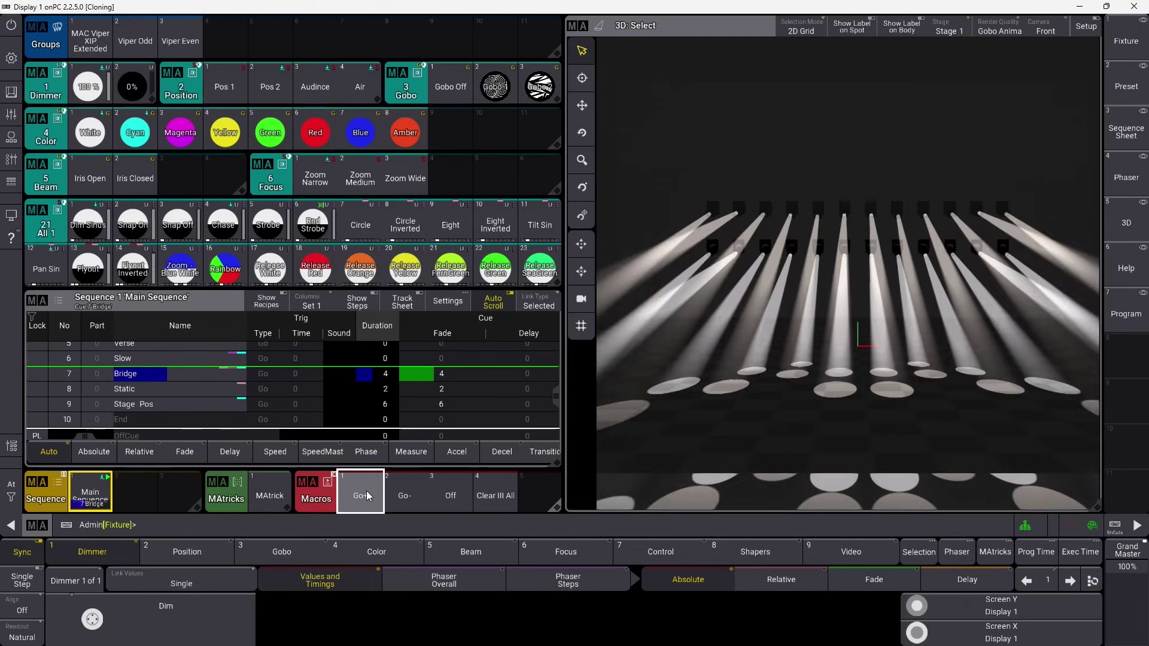
pyautogui.click(366, 493)
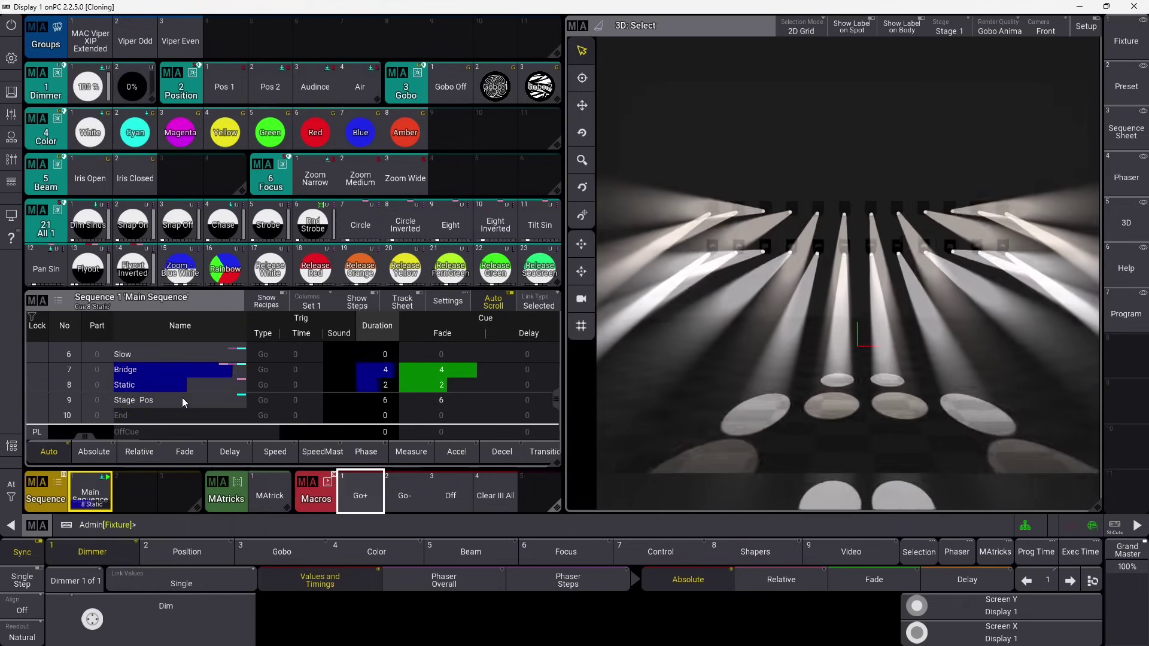
pyautogui.click(371, 492)
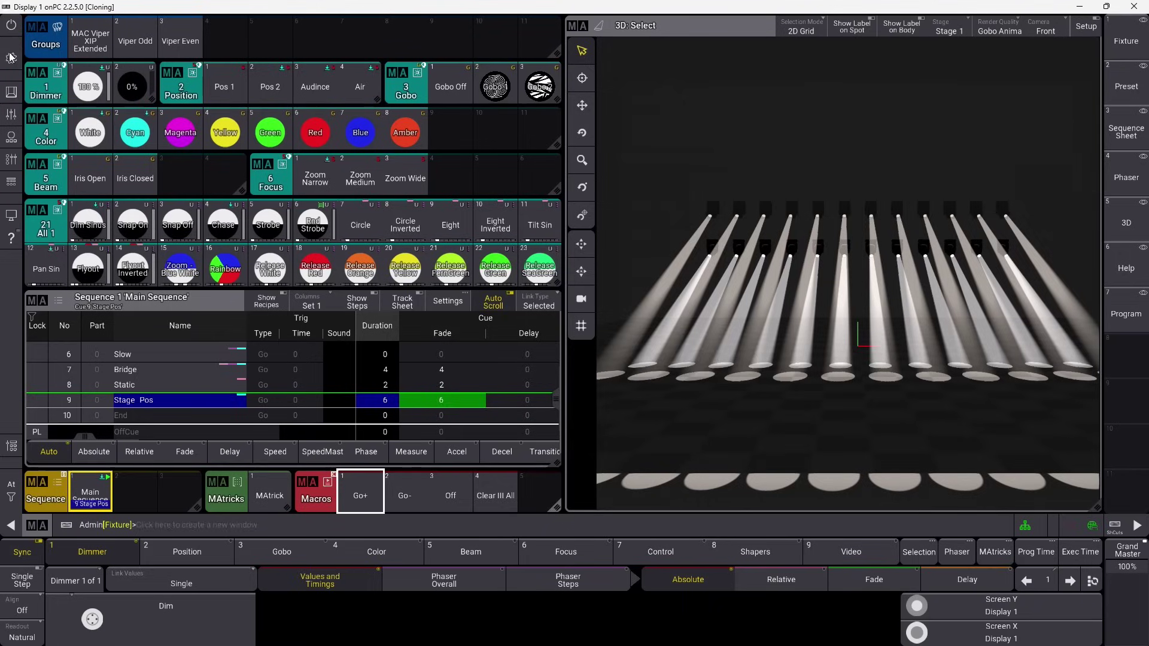
# Step: Open the main menu from the menu icon in the left bar
pyautogui.click(12, 58)
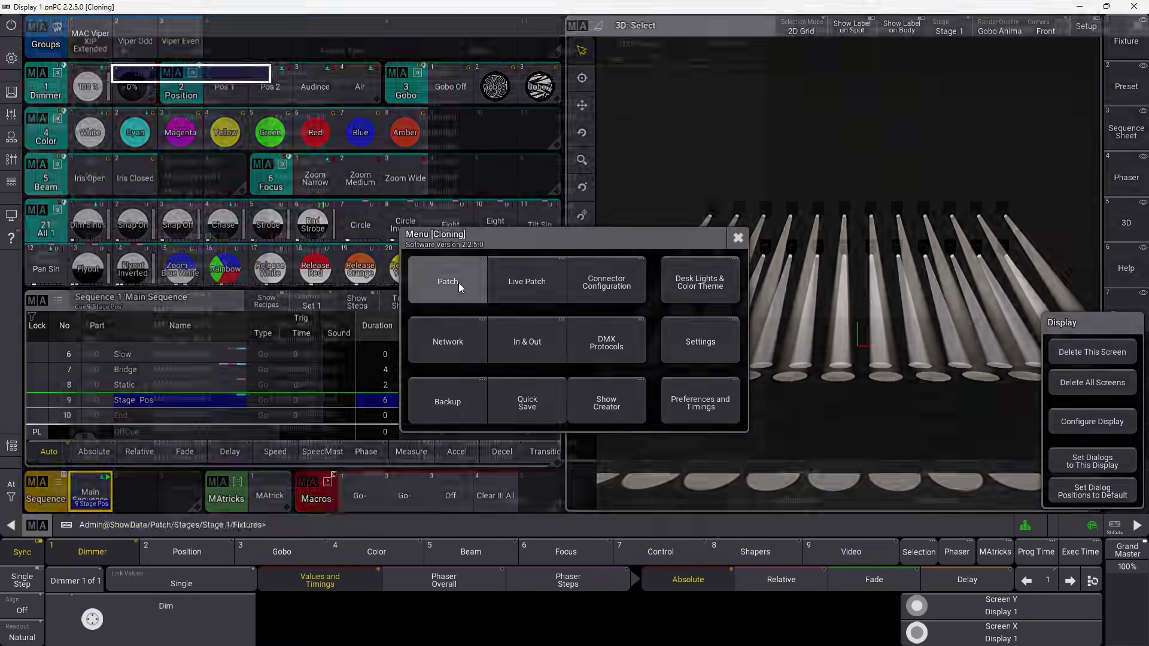
# Step: Copy fixtures 801–812, delete them from the patch, and keep the changes
pyautogui.click(458, 282)
pyautogui.moveTo(185, 290); pyautogui.dragTo(193, 439)
pyautogui.click(239, 500)
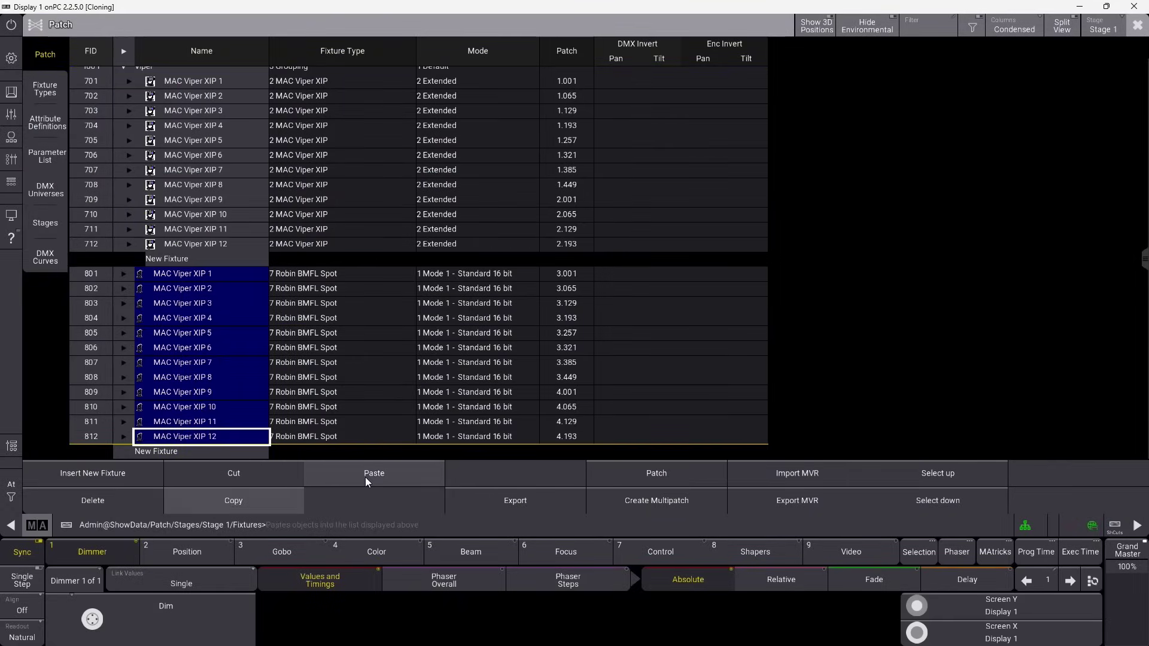
pyautogui.click(109, 502)
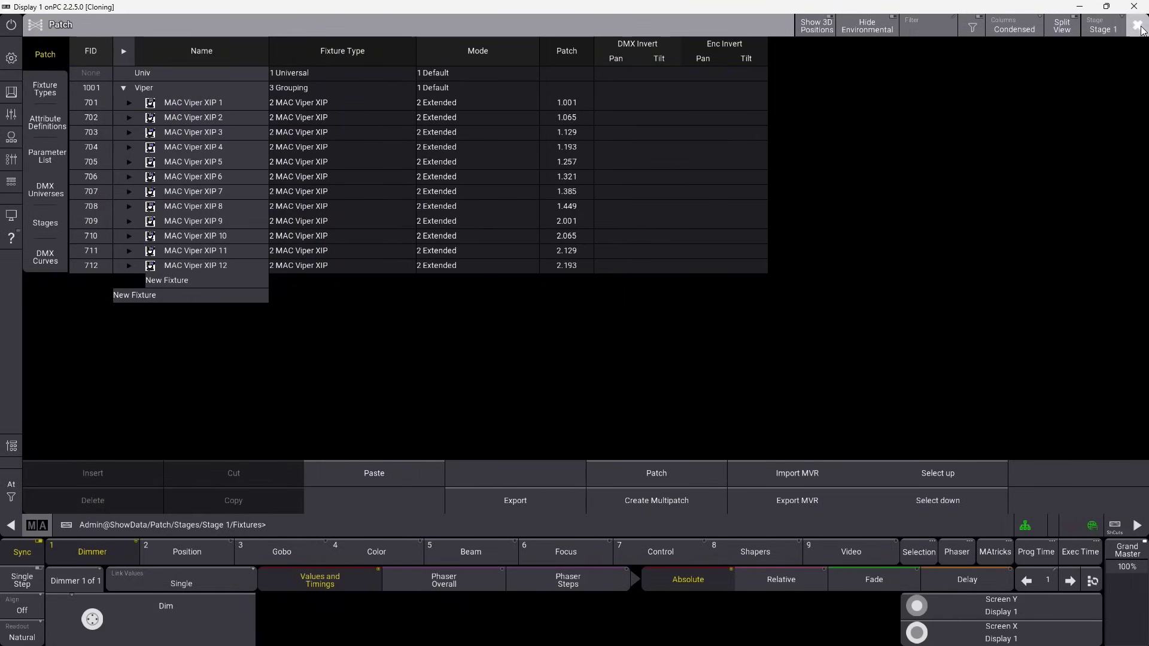
pyautogui.click(1139, 27)
pyautogui.click(503, 360)
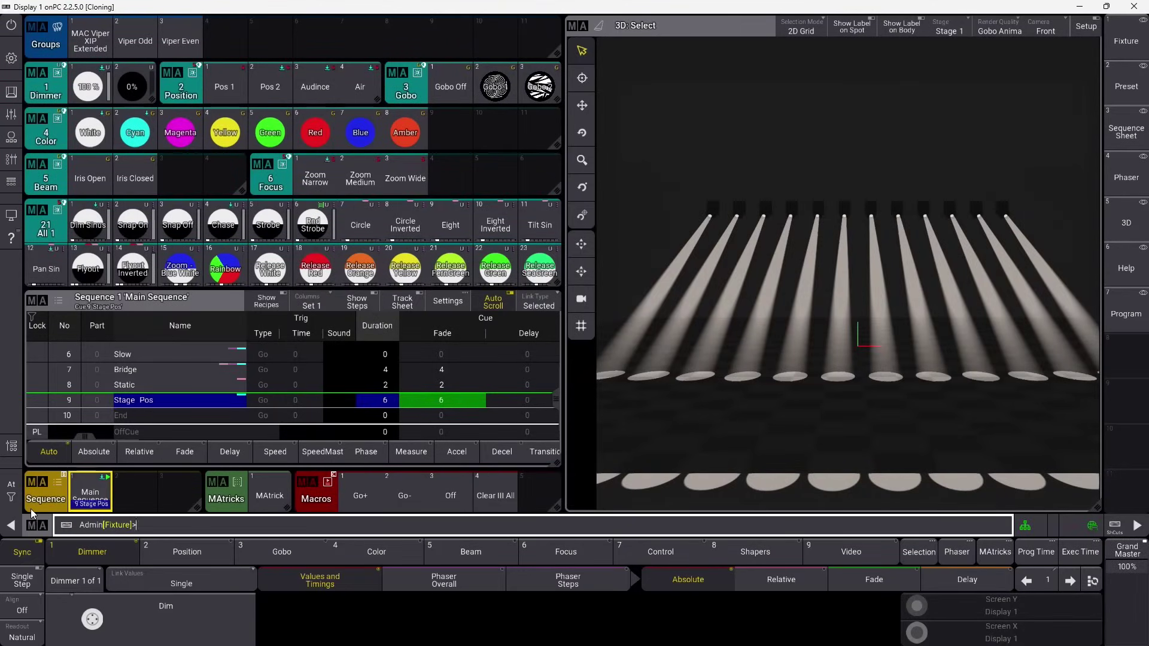
# Step: Turn off Main Sequence, set all twelve Vipers to 100% dimmer, then clear the programmer
pyautogui.click(454, 494)
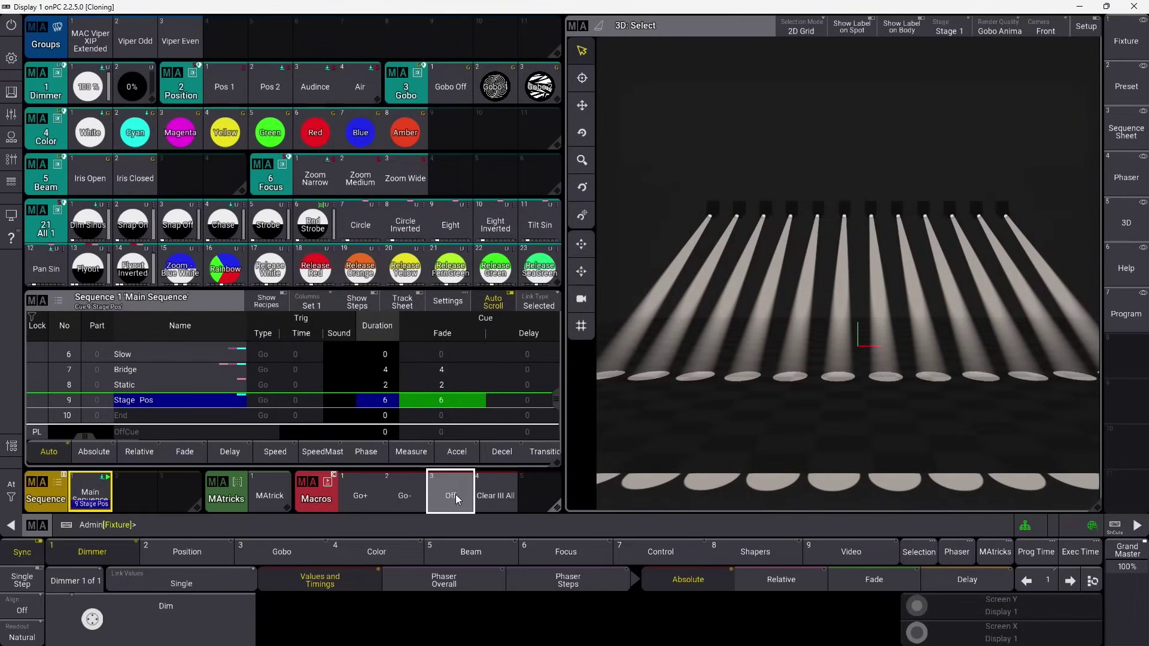
pyautogui.click(90, 39)
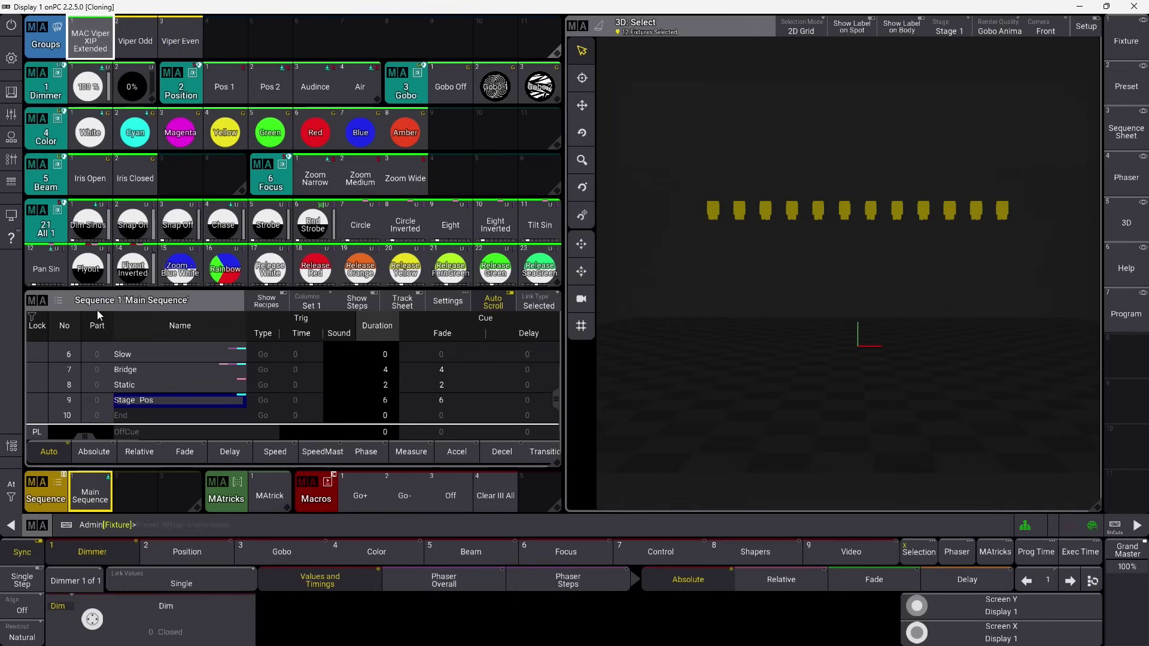
pyautogui.click(88, 89)
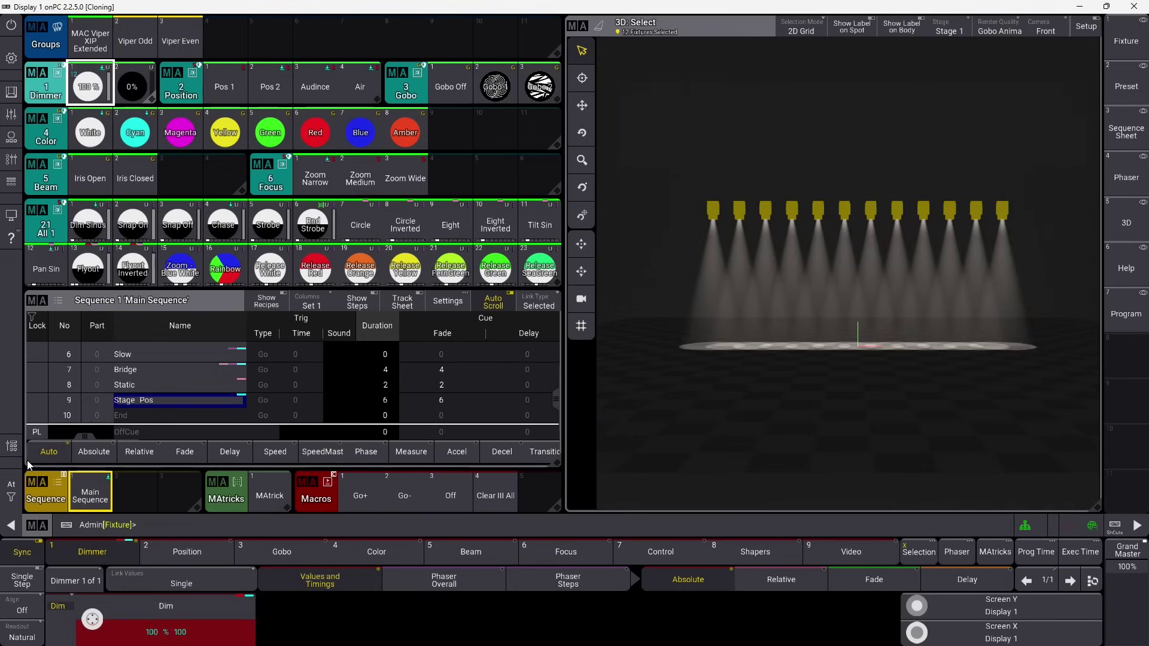
pyautogui.click(10, 487)
pyautogui.click(67, 495)
# Step: Bring the odd, then even Viper groups to 100% and clear the programmer
pyautogui.click(135, 39)
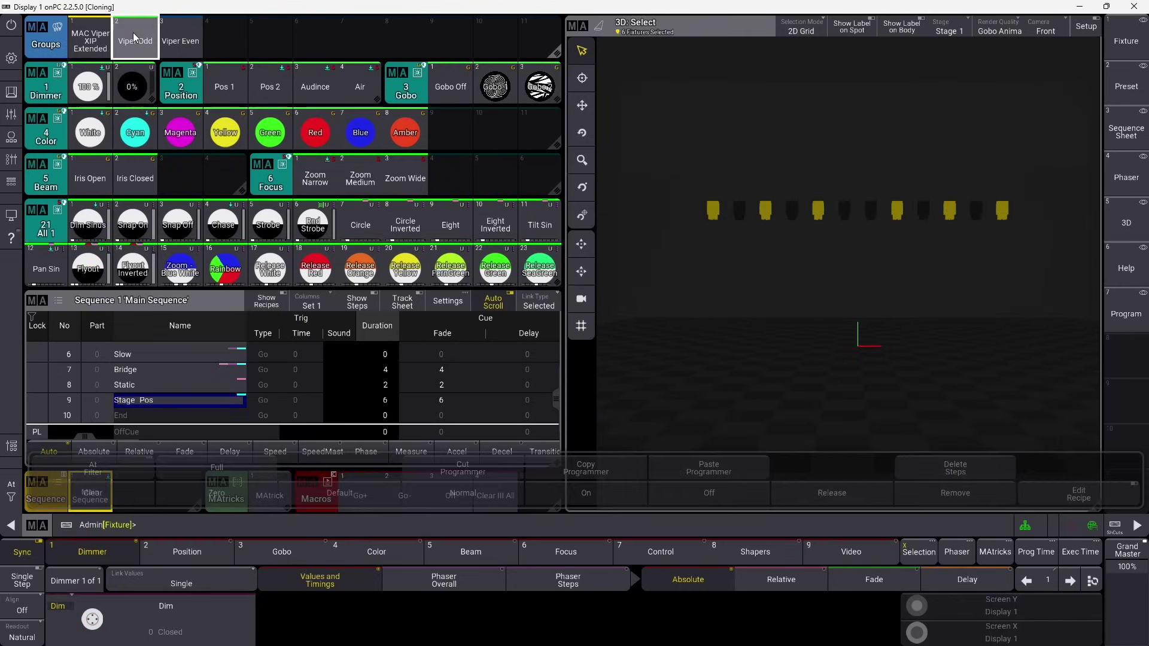
pyautogui.click(88, 89)
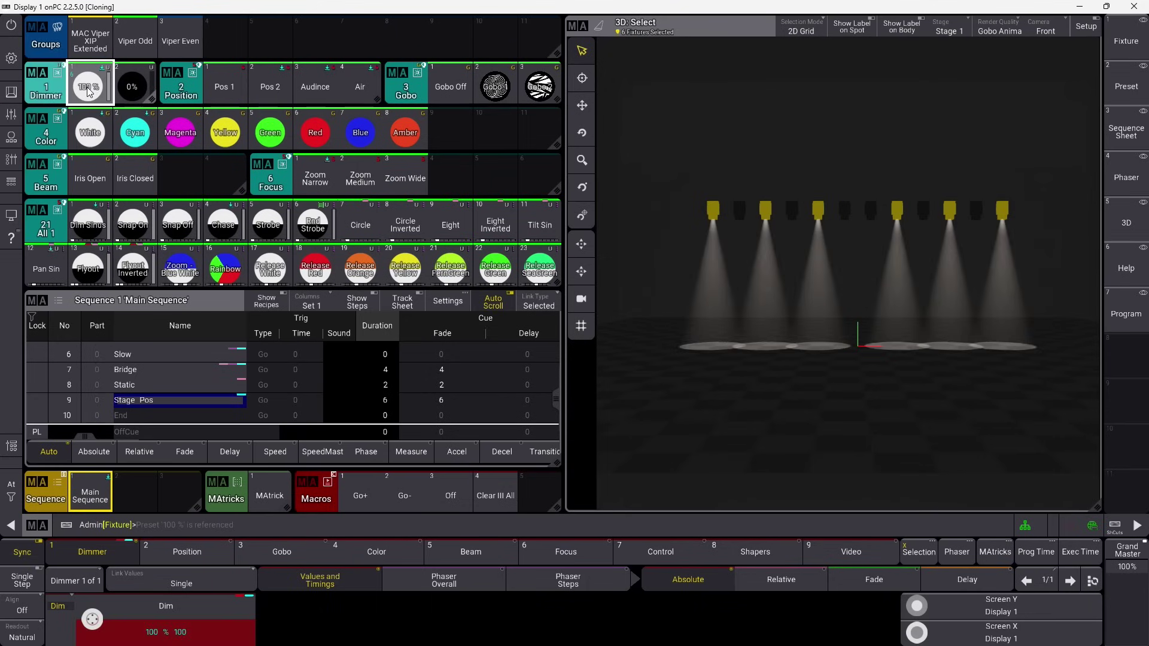
pyautogui.click(180, 41)
pyautogui.click(88, 89)
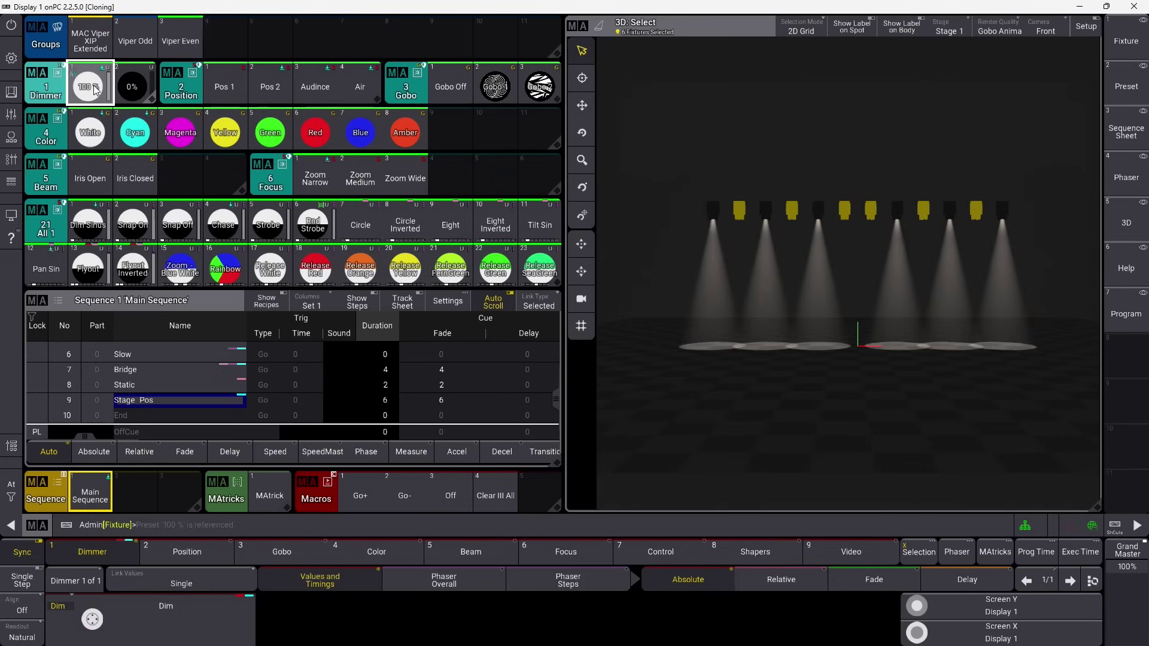
pyautogui.click(11, 485)
pyautogui.click(61, 493)
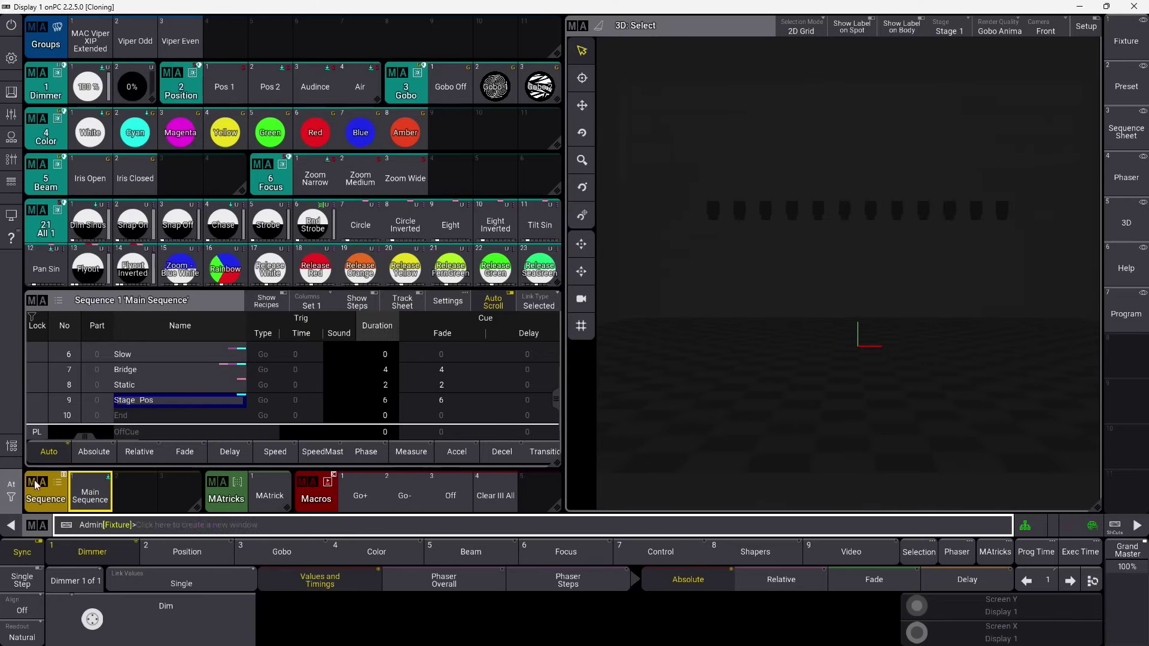
# Step: In the patch, pick the Robe Robin BMFL Spot fixture type in Mode 1 - Standard 16 bit
pyautogui.click(12, 61)
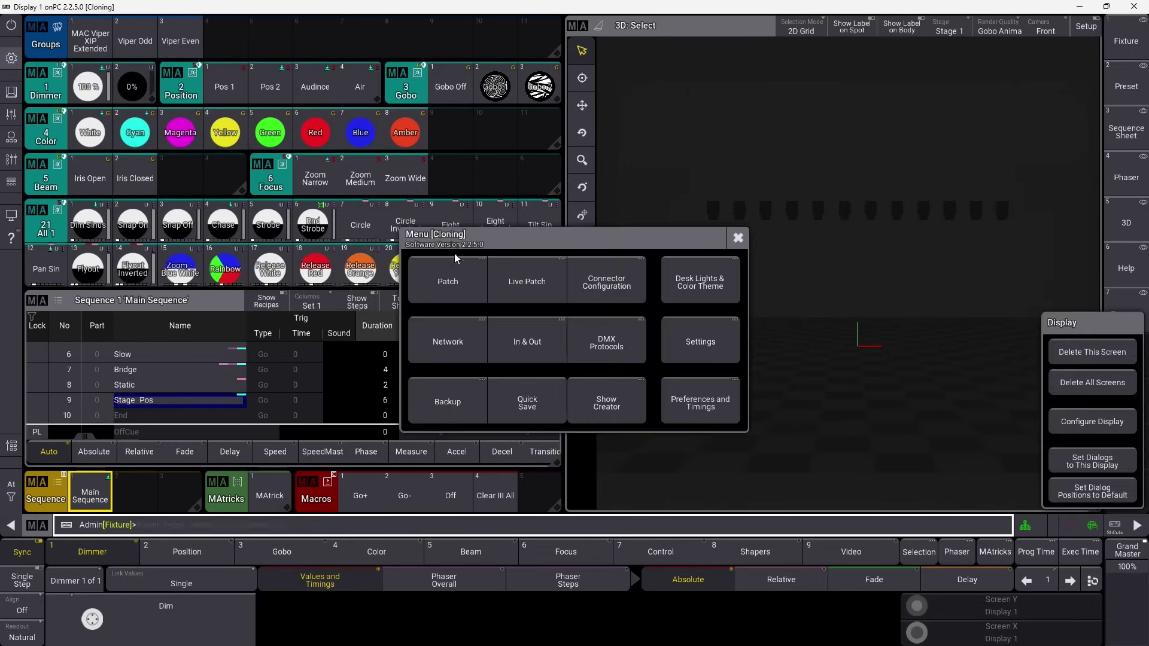
pyautogui.click(461, 279)
pyautogui.click(137, 295)
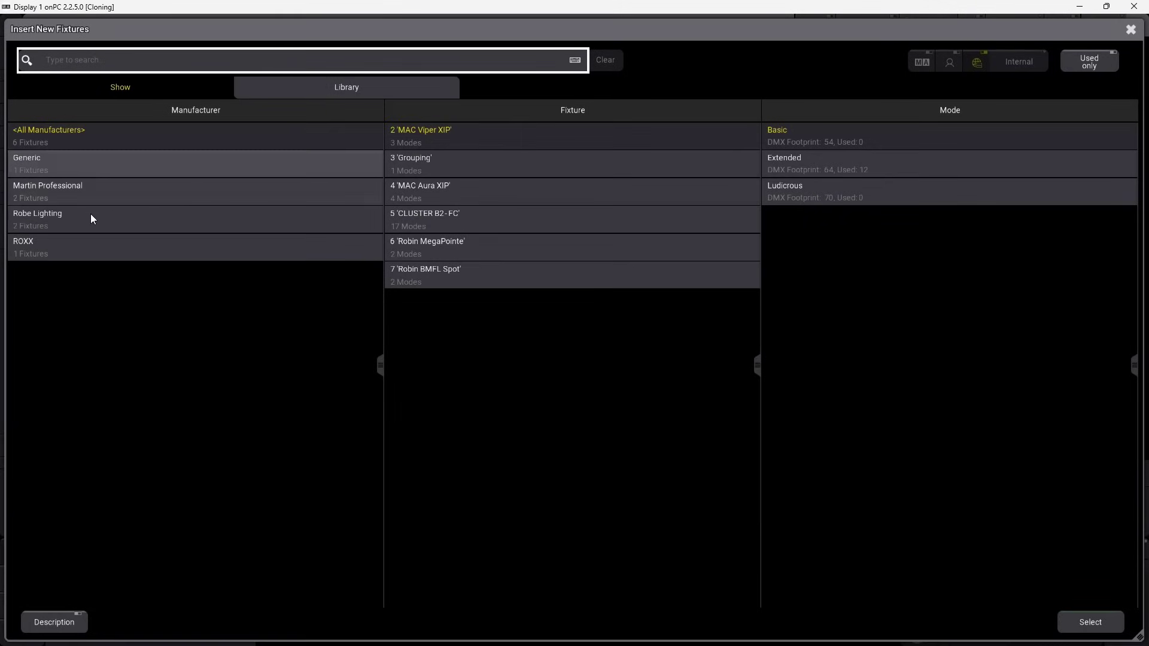
pyautogui.click(73, 214)
pyautogui.click(443, 162)
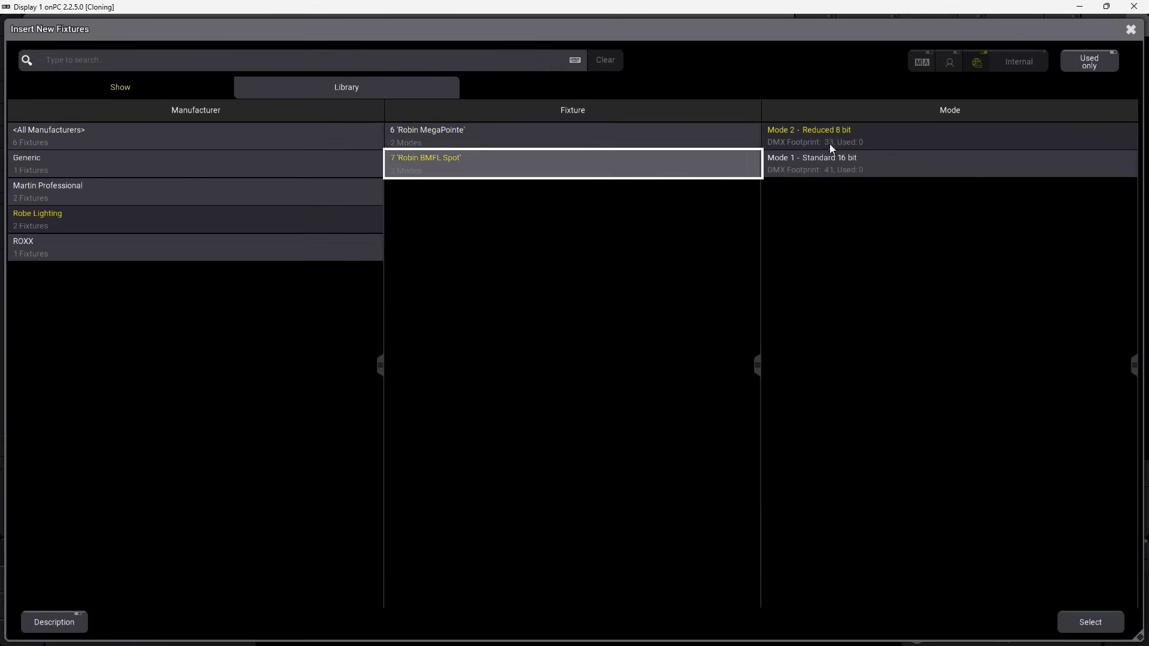
pyautogui.click(905, 165)
pyautogui.click(1087, 622)
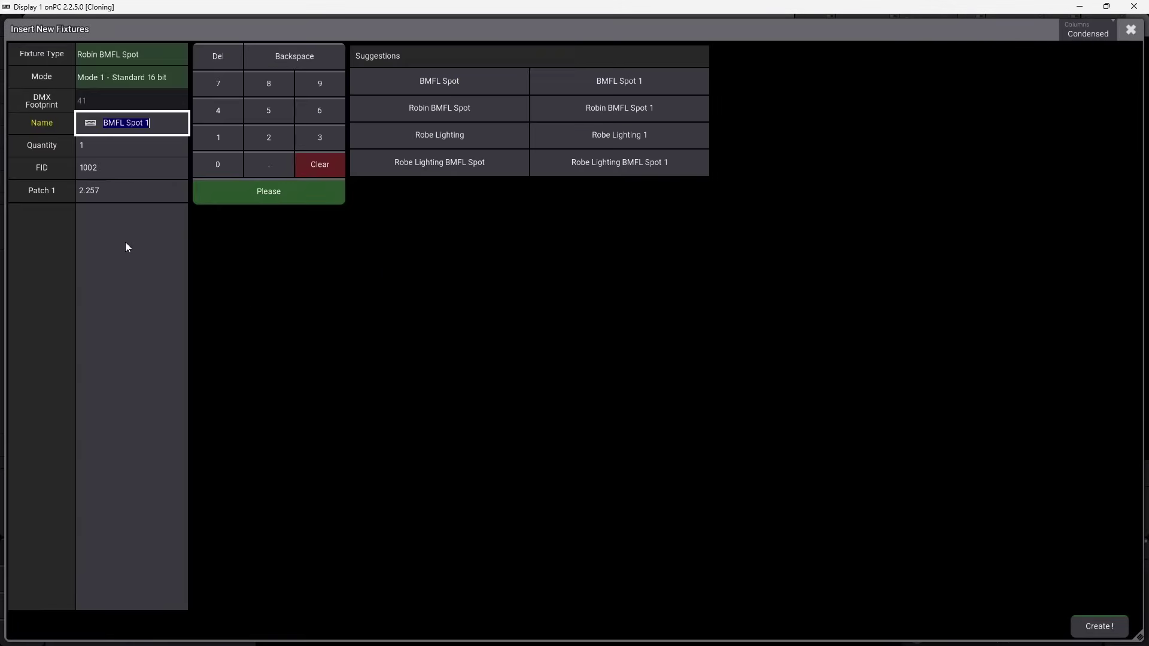
# Step: Create 12 BMFL Spots with FID 801 patched from address 3.1
pyautogui.click(106, 143)
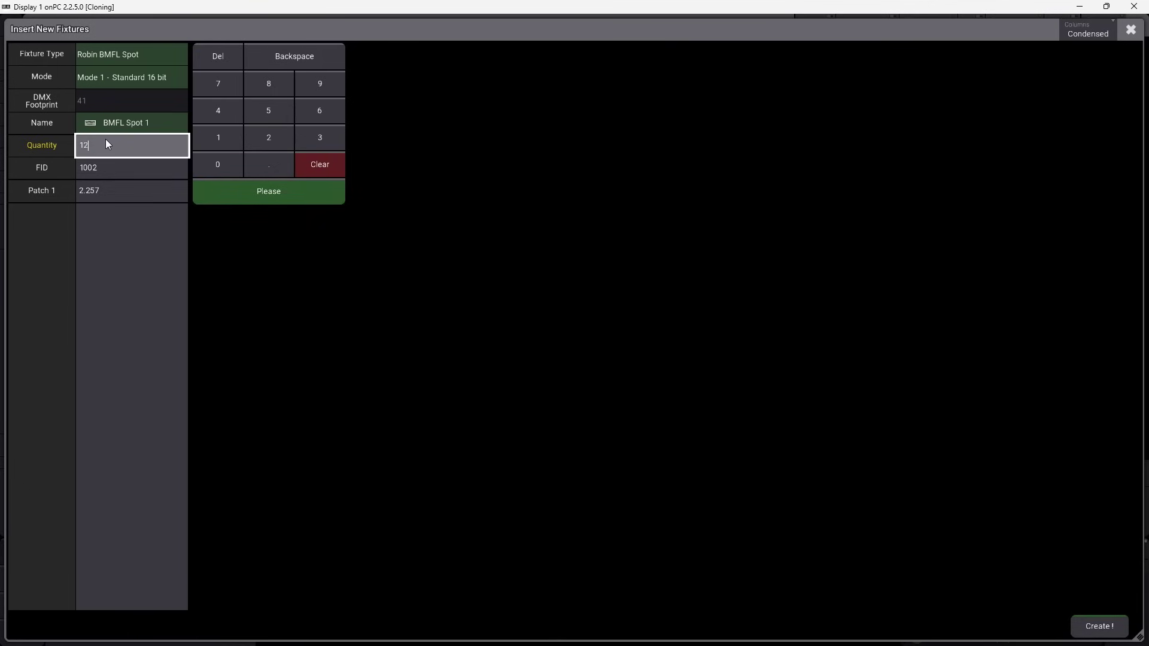
pyautogui.write('12')
pyautogui.click(117, 170)
pyautogui.write('801')
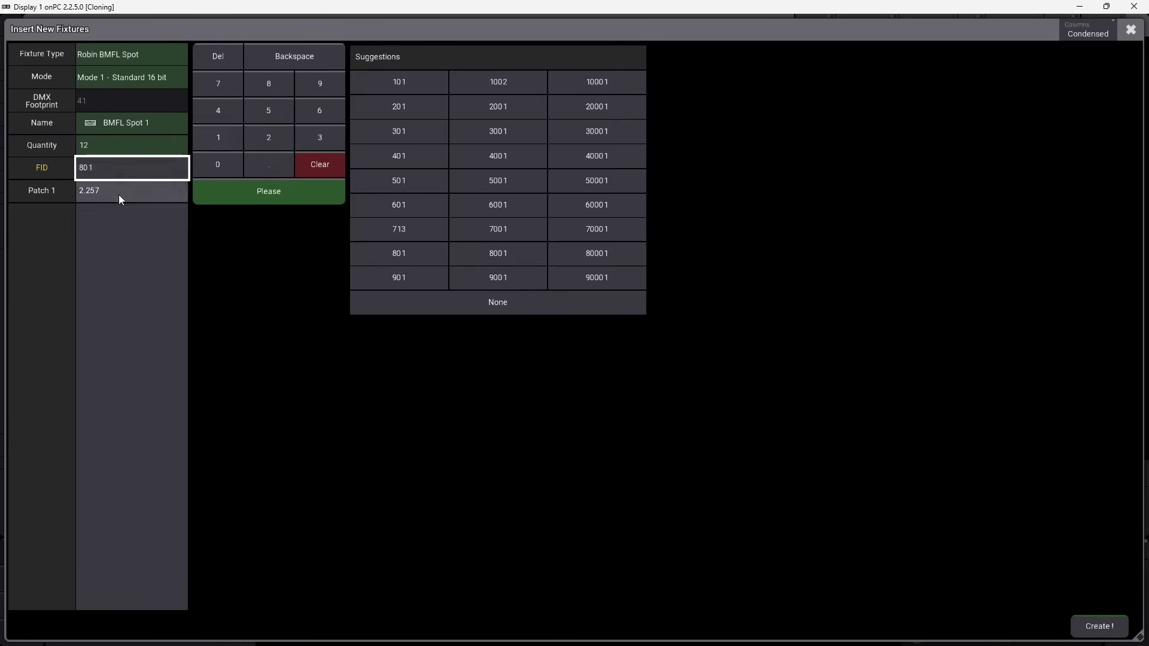
pyautogui.click(118, 195)
pyautogui.click(320, 137)
pyautogui.click(269, 164)
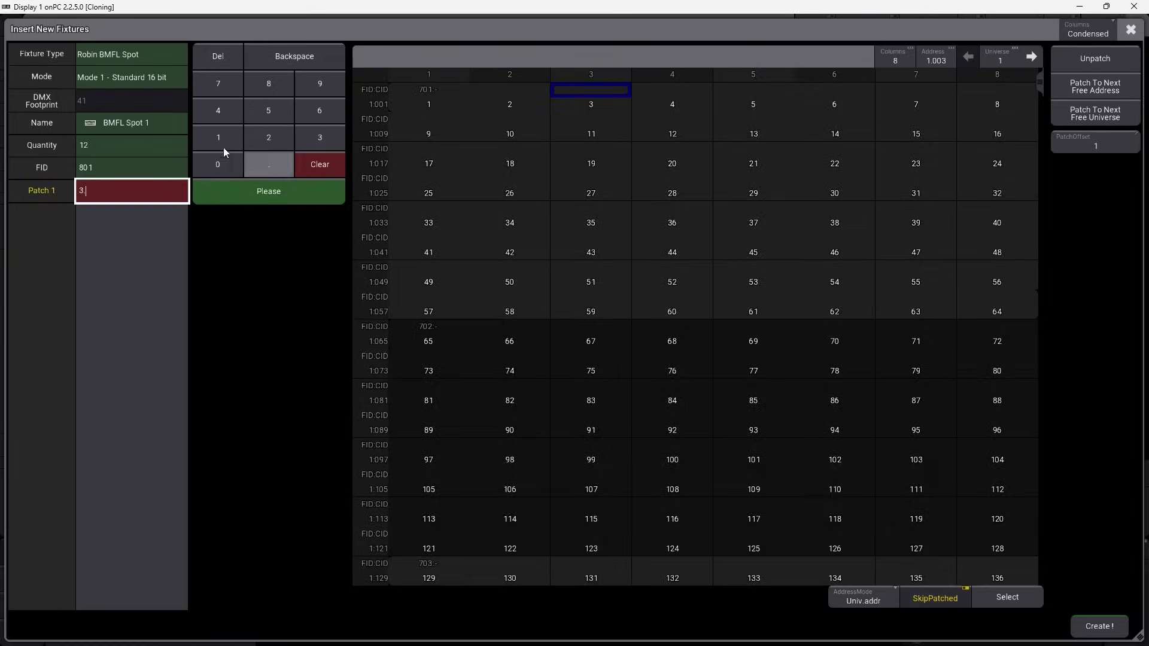
pyautogui.click(222, 142)
pyautogui.click(255, 191)
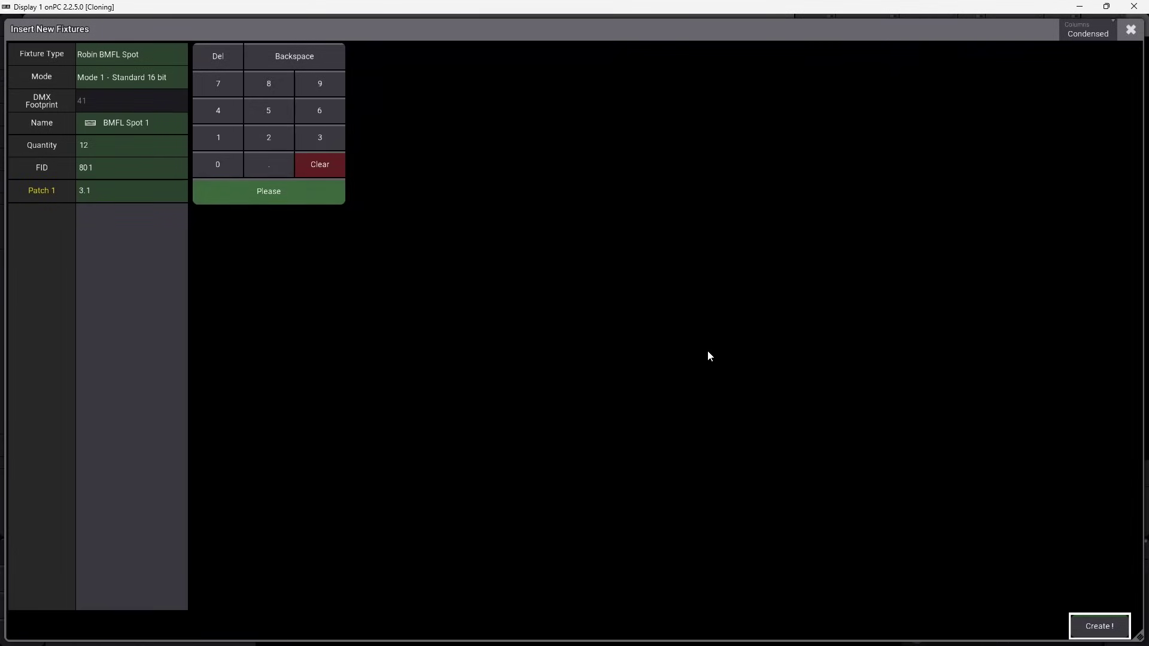
pyautogui.click(1092, 626)
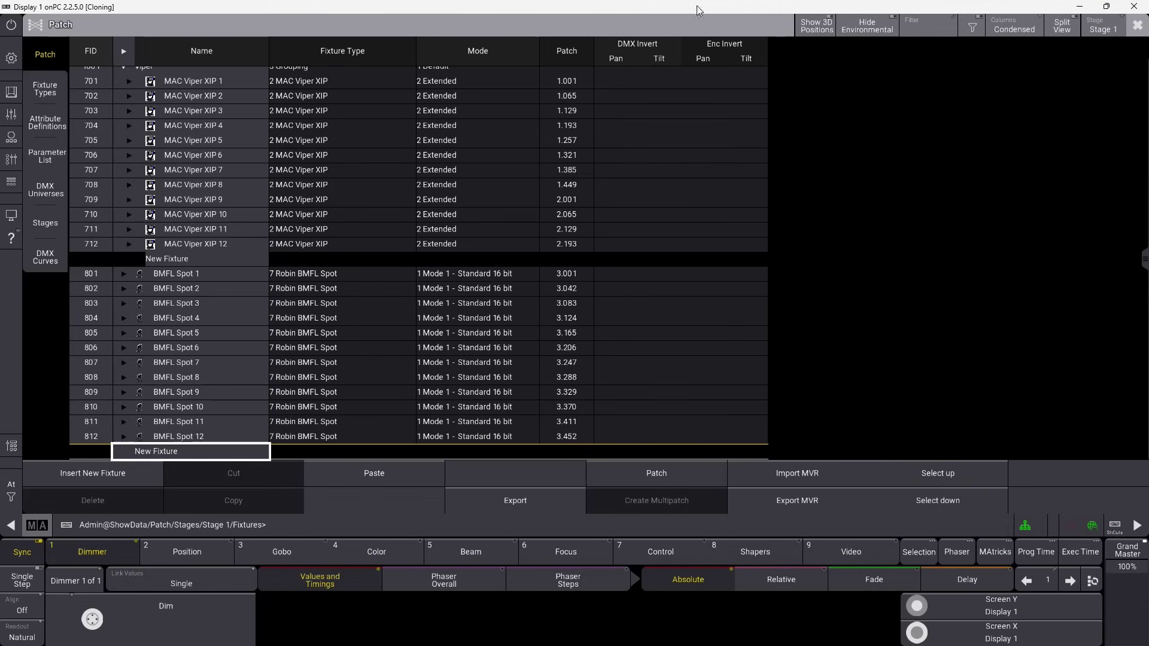
# Step: Hang BMFL Spots 801–812 at Pos Z 4.1, spread Pos X -6 to 6, and save the patch
pyautogui.click(807, 27)
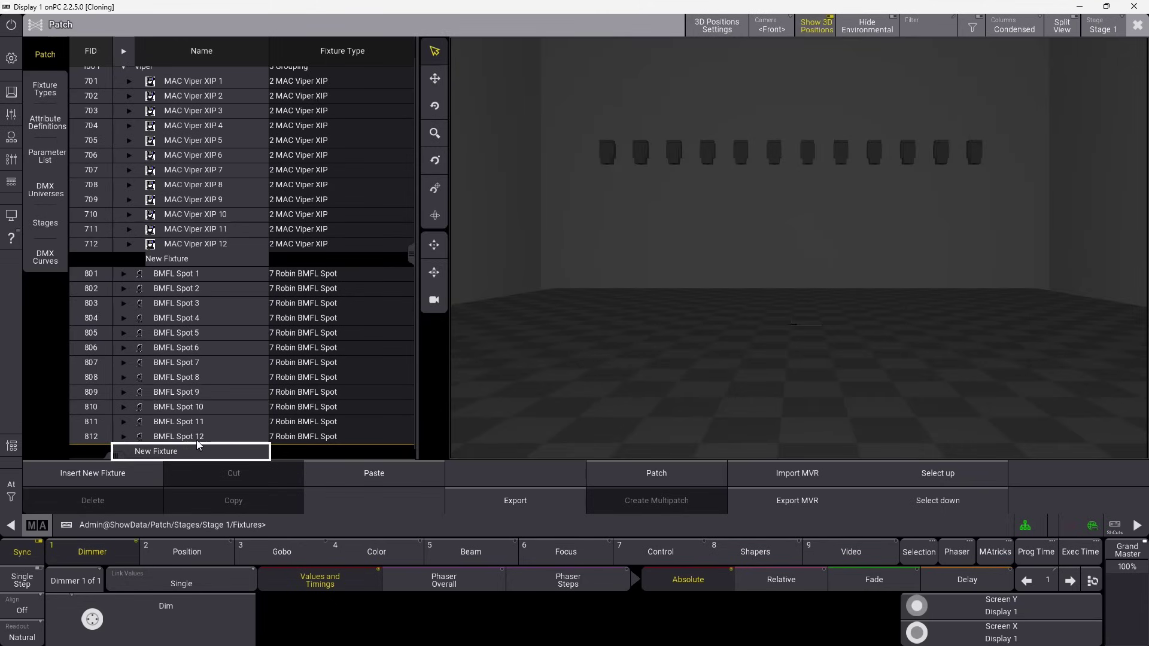
pyautogui.moveTo(172, 275); pyautogui.dragTo(189, 440)
pyautogui.click(741, 324)
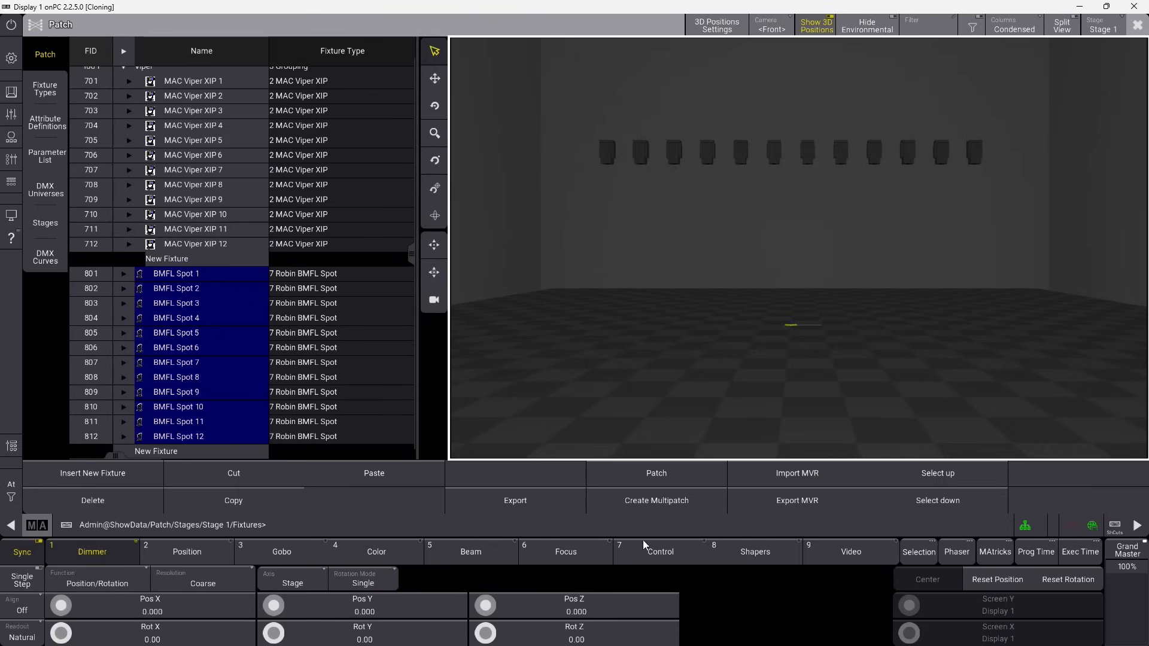
pyautogui.scroll(15, 490, 606)
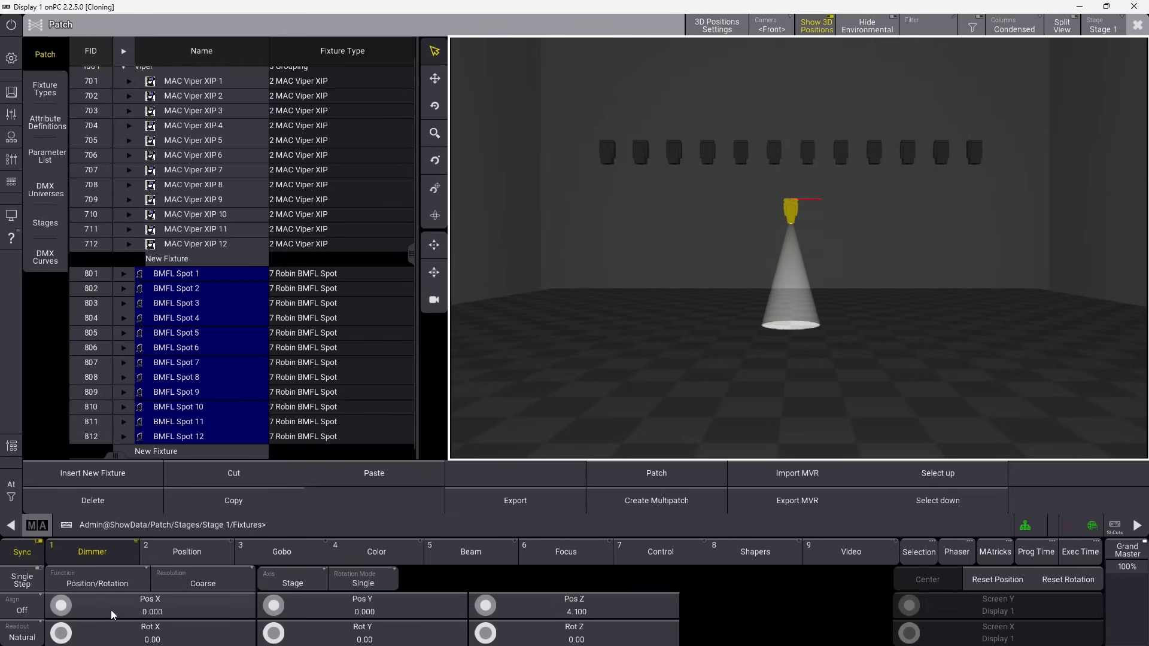
pyautogui.click(38, 609)
pyautogui.scroll(20, 61, 606)
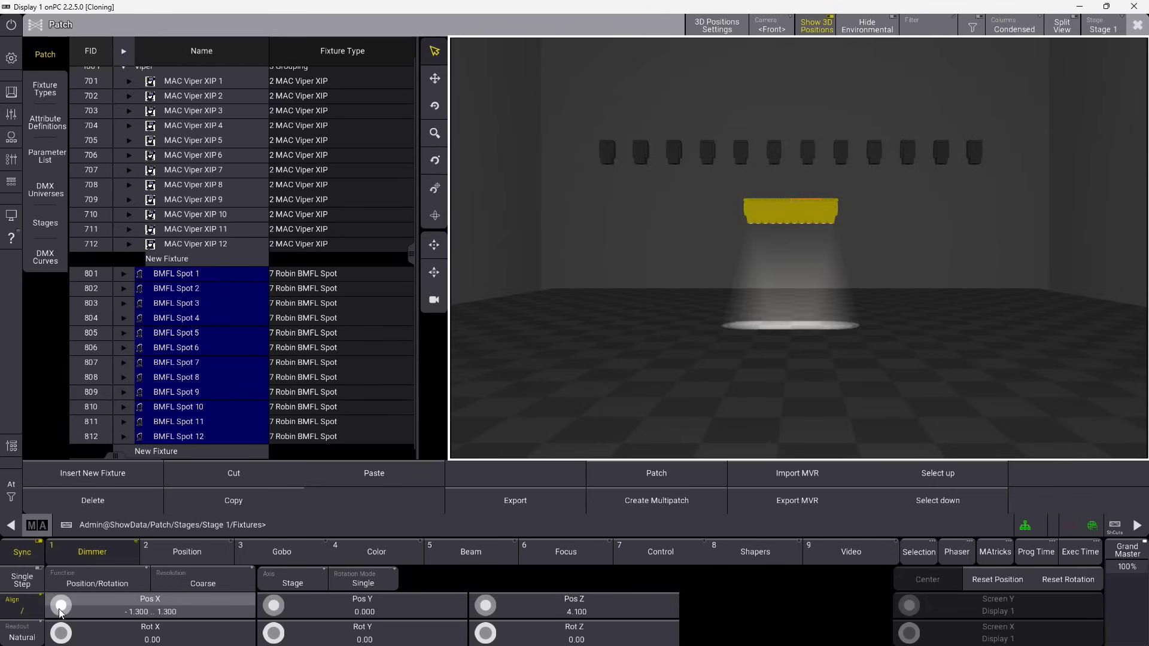
pyautogui.scroll(7, 61, 606)
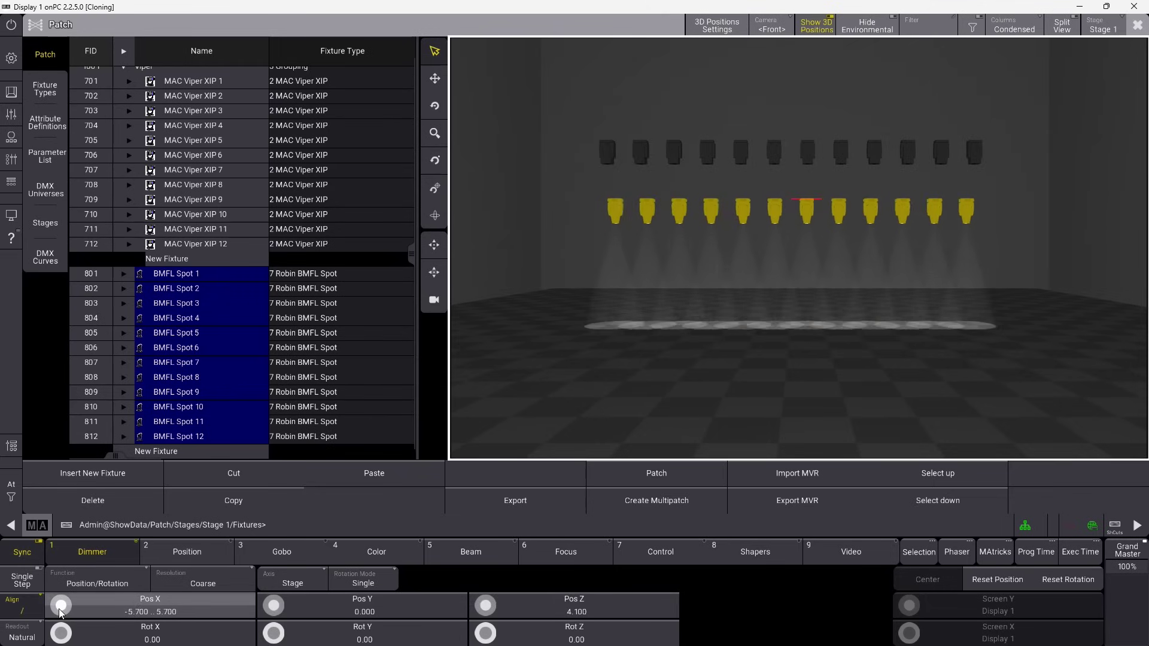
pyautogui.scroll(3, 60, 608)
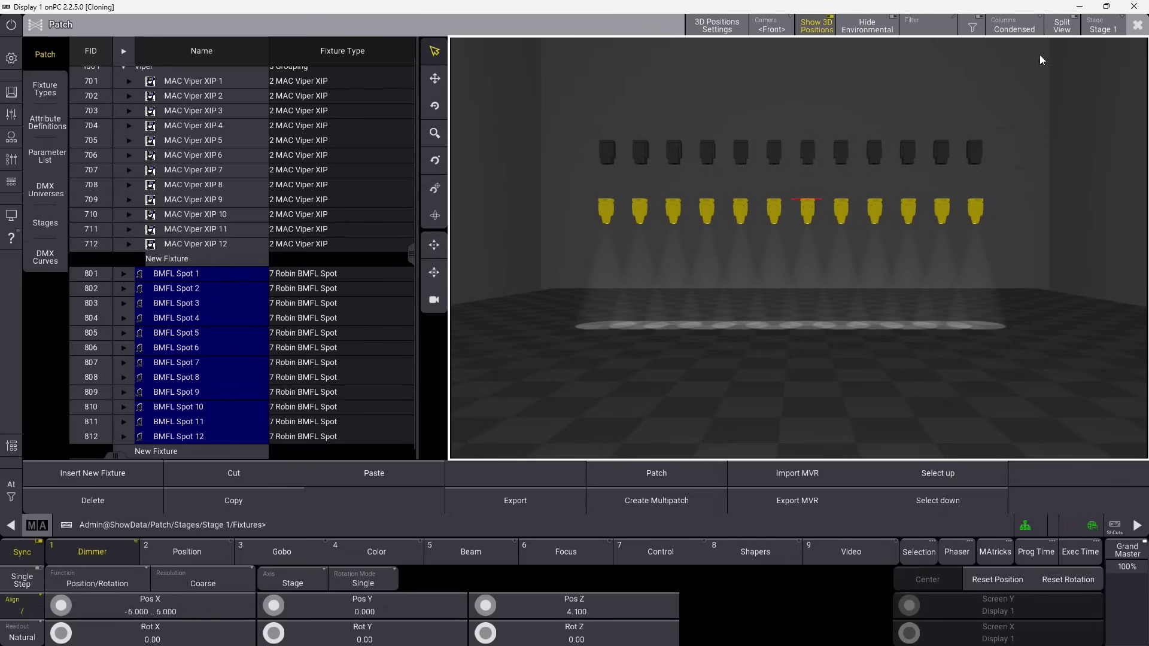
pyautogui.click(1137, 24)
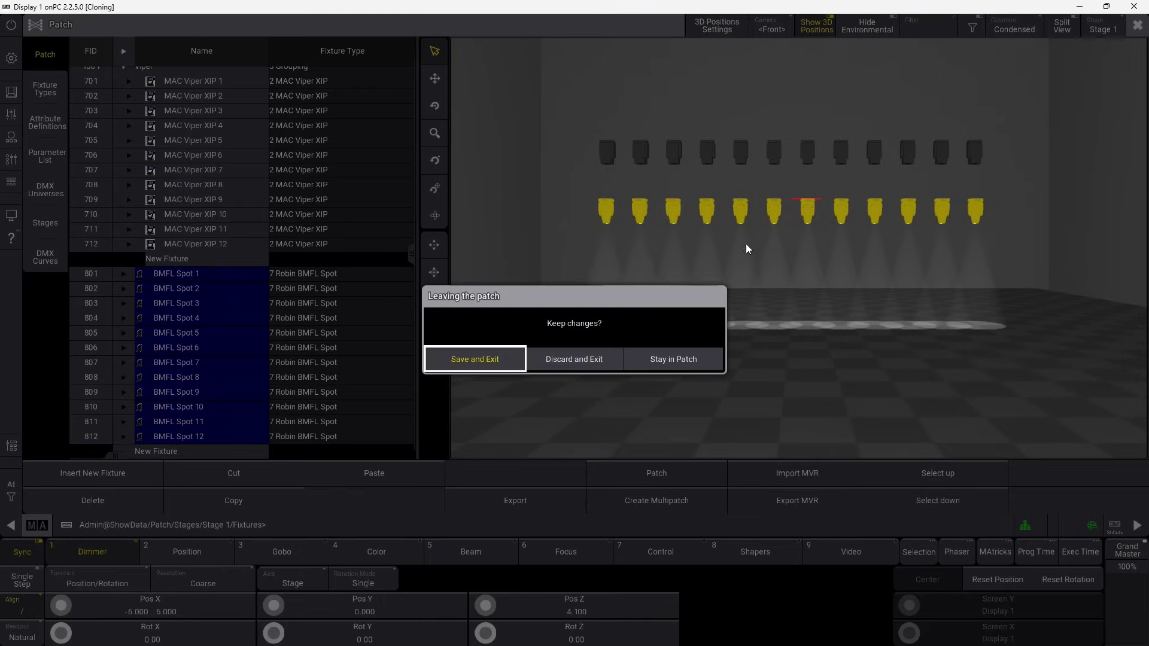
pyautogui.click(475, 358)
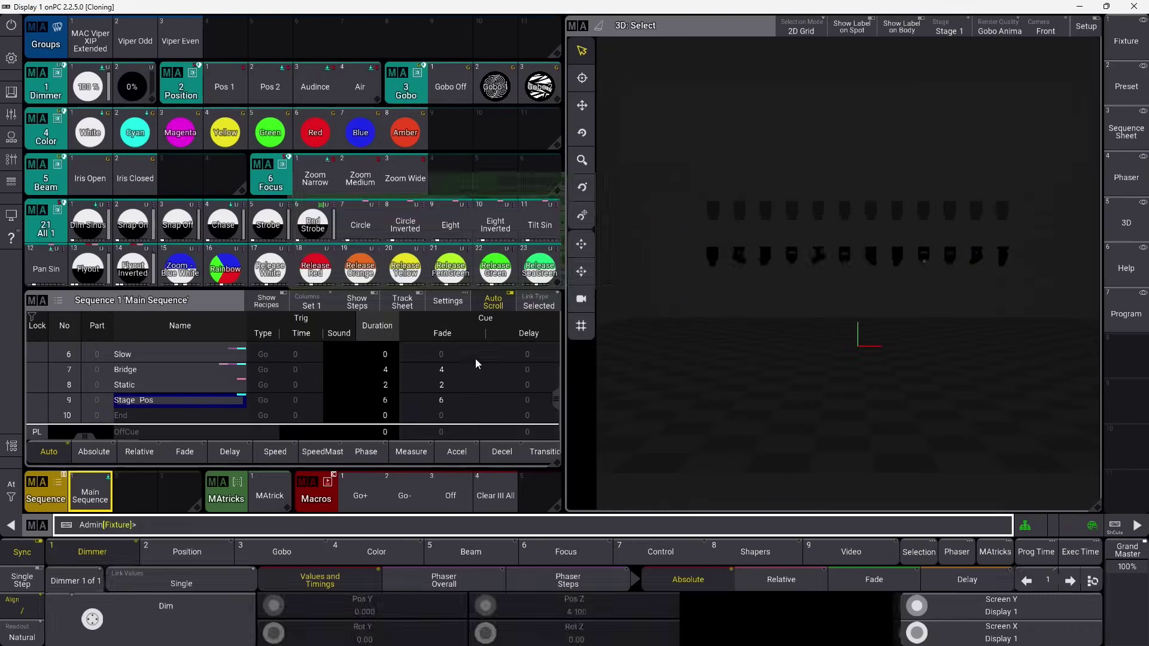
# Step: Raise the 3D viewer's ambient and point lighting
pyautogui.click(570, 27)
pyautogui.moveTo(706, 209); pyautogui.dragTo(745, 181)
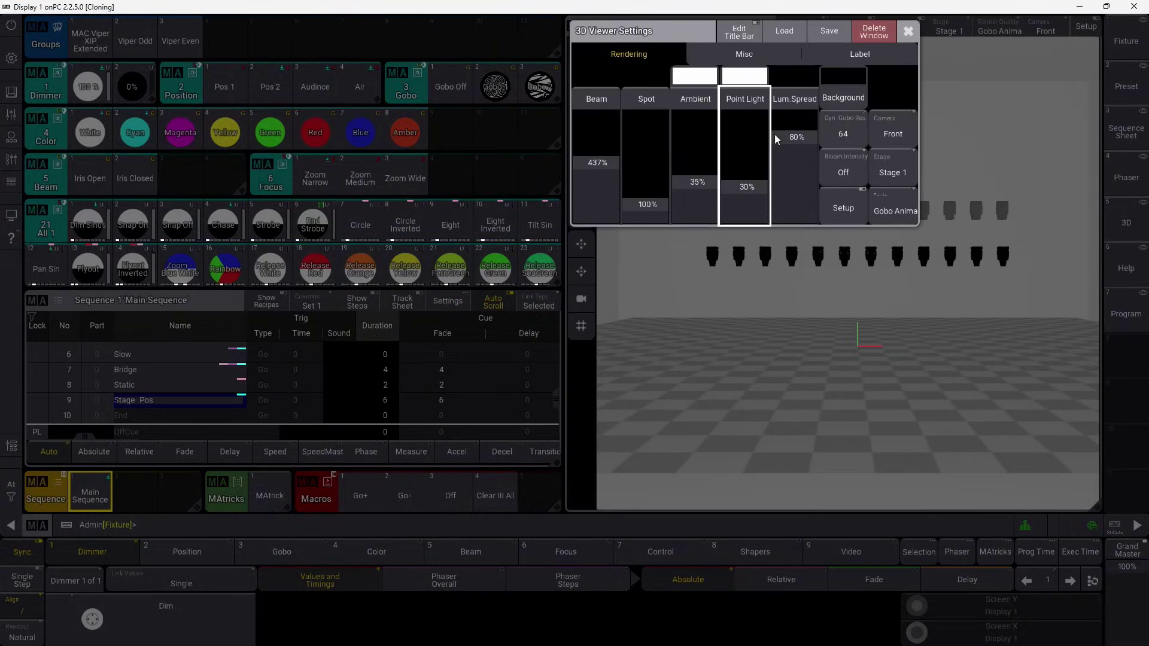
pyautogui.click(907, 31)
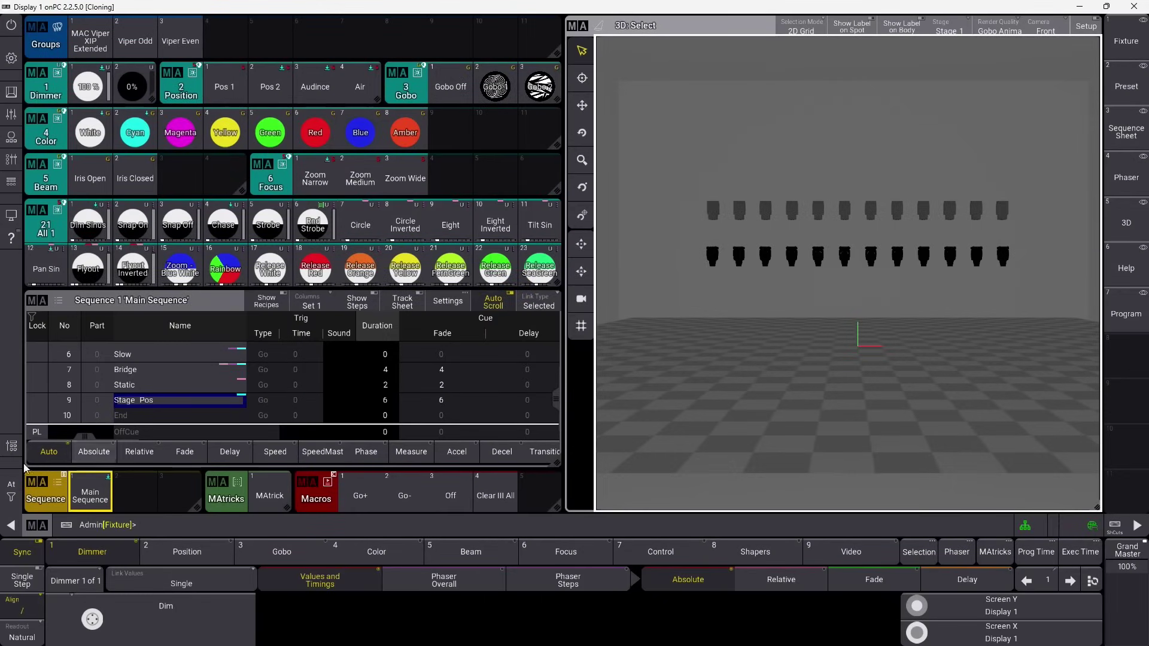
# Step: Select fixtures 801 thru 812 from the command line
pyautogui.click(11, 497)
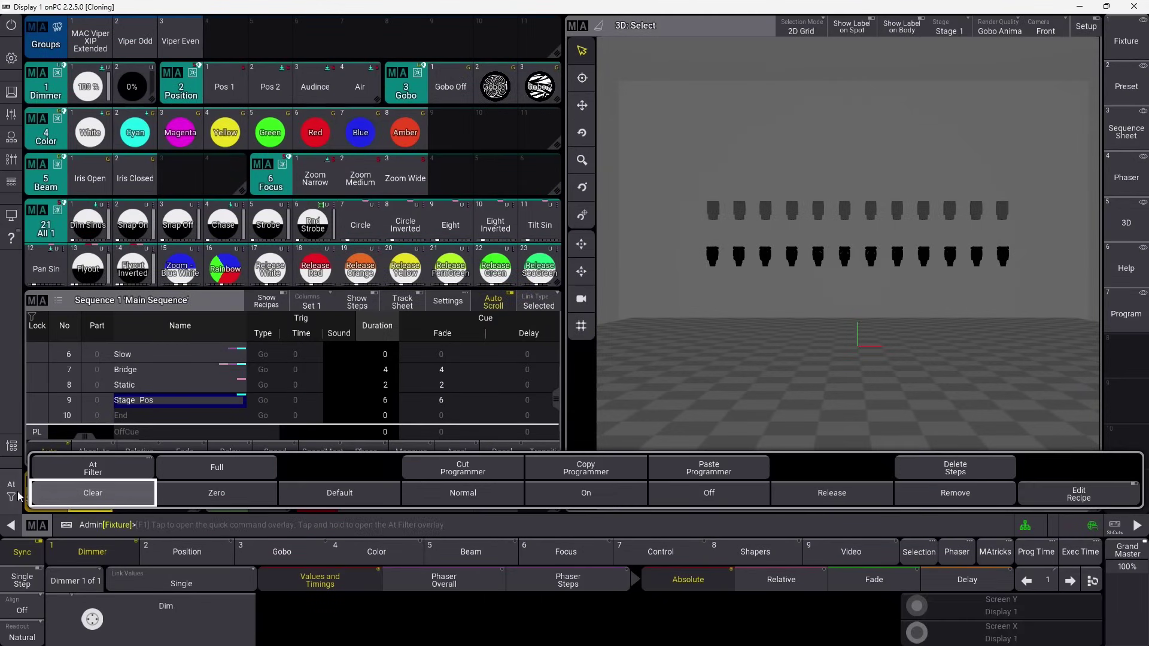
pyautogui.click(148, 526)
pyautogui.write('801')
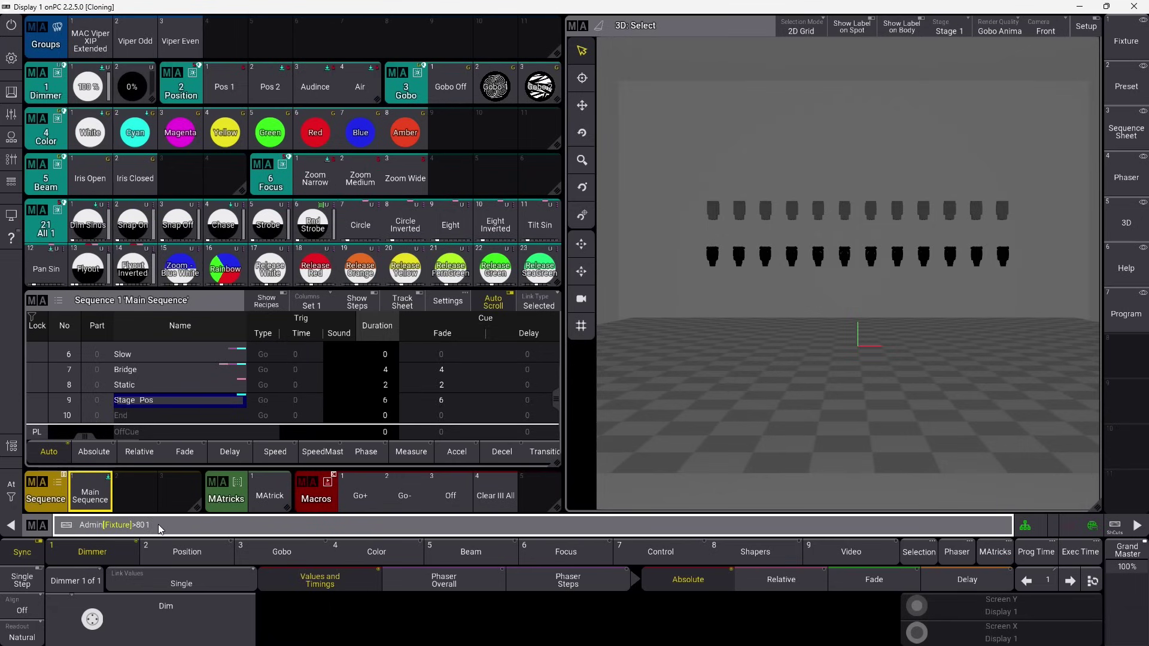
pyautogui.write(' thru 812')
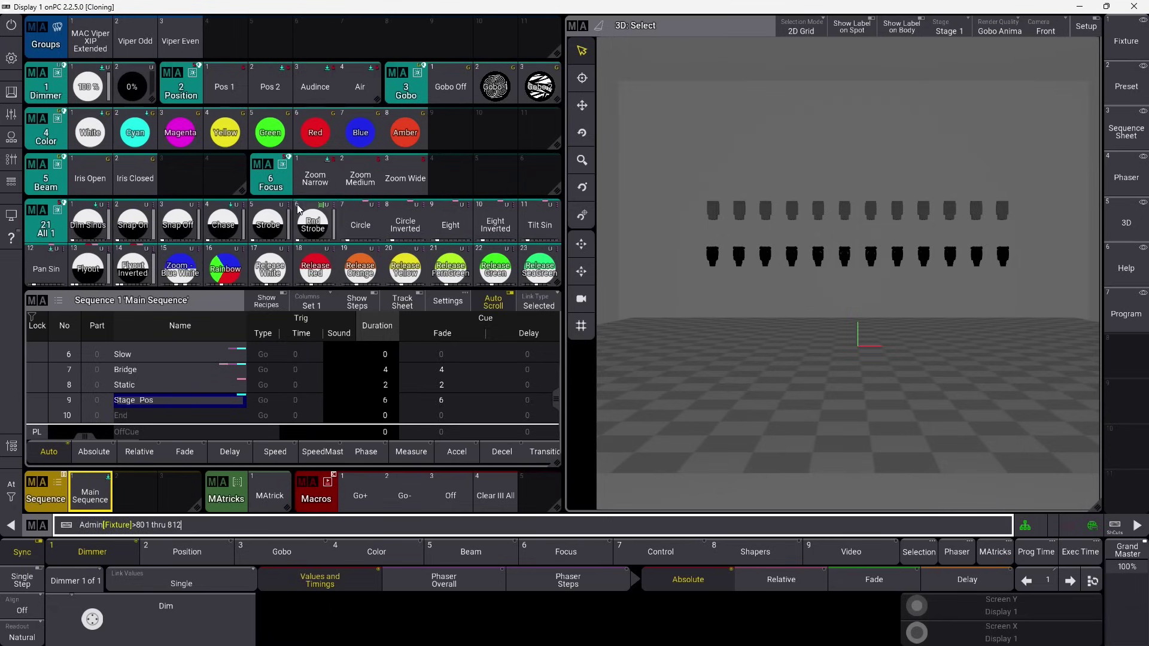
pyautogui.press('Return')
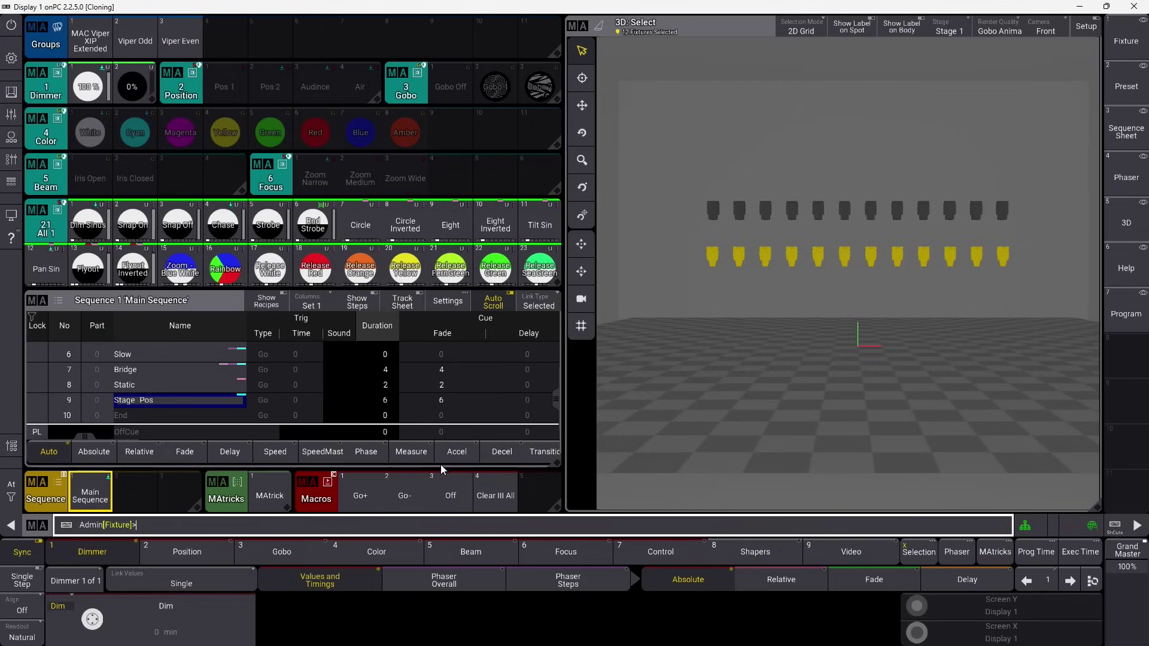
# Step: Clear the programmer with the Clear All macro and return to the command line
pyautogui.click(446, 478)
pyautogui.click(490, 506)
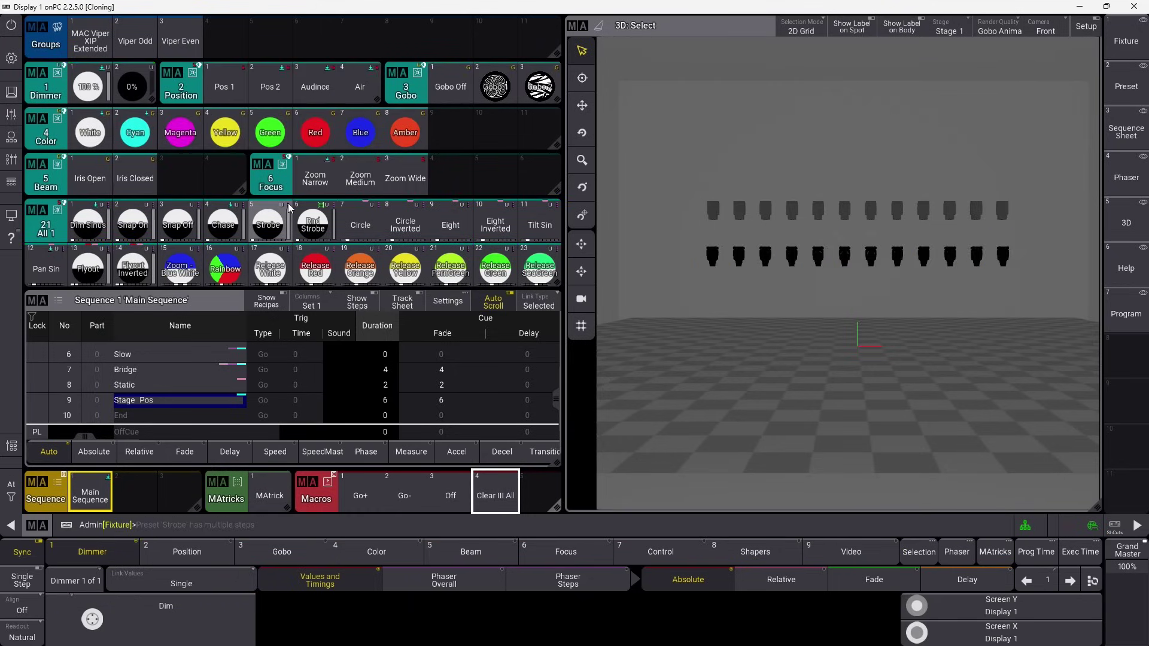
pyautogui.click(199, 530)
# Step: Run the 'clone' command to bring up the Clone window
pyautogui.write('clon')
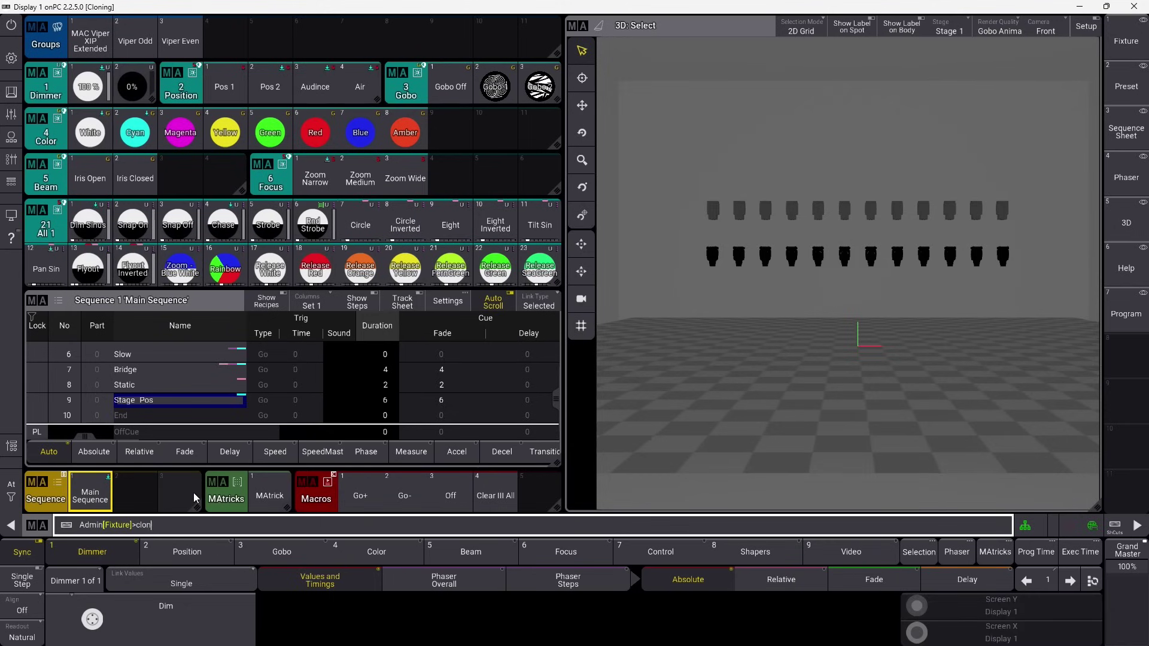
pyautogui.write('e')
pyautogui.press('Return')
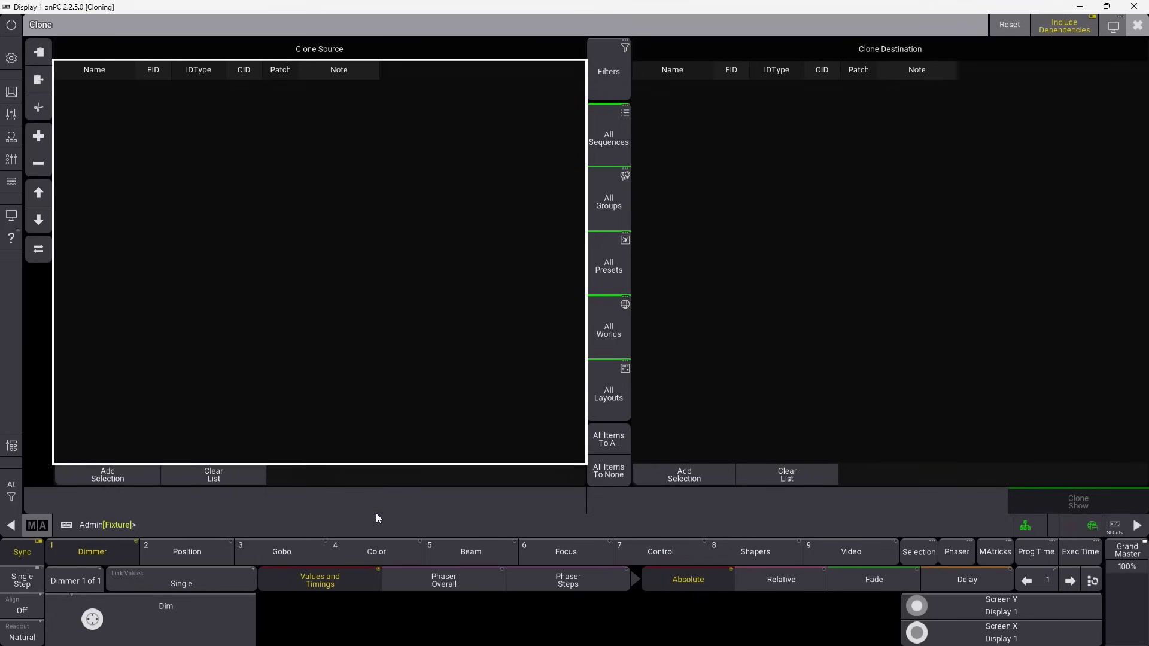
pyautogui.click(366, 523)
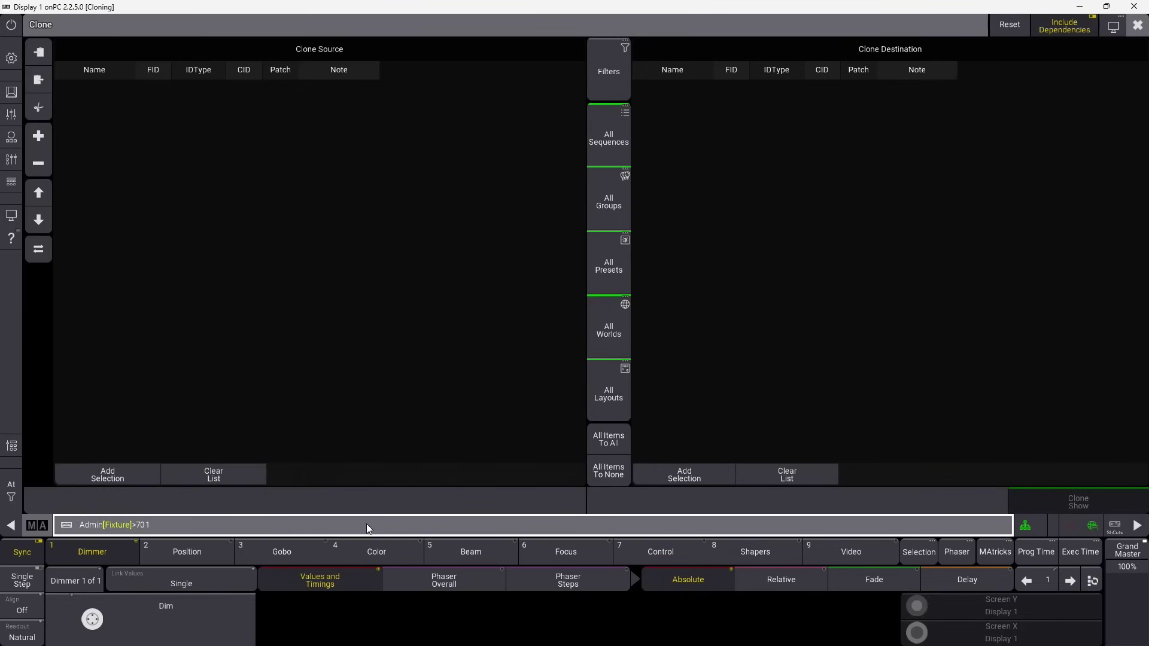
# Step: Select fixtures 701 thru 712 and add them as the Clone Source
pyautogui.write('701 thru 712')
pyautogui.press('Return')
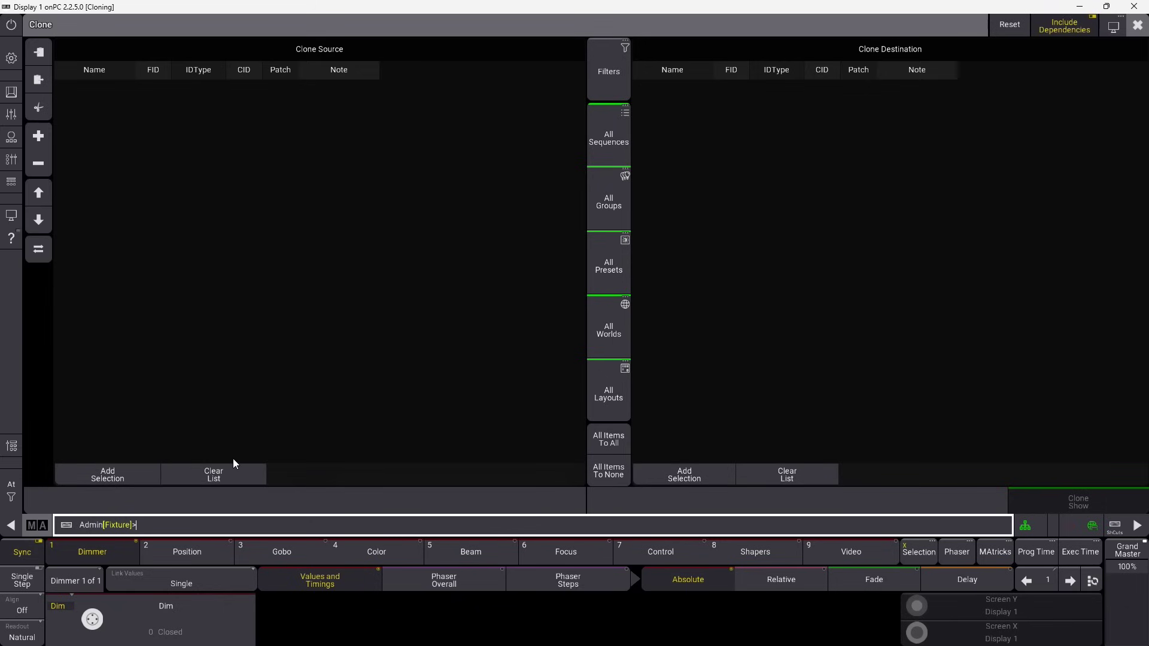
pyautogui.click(134, 473)
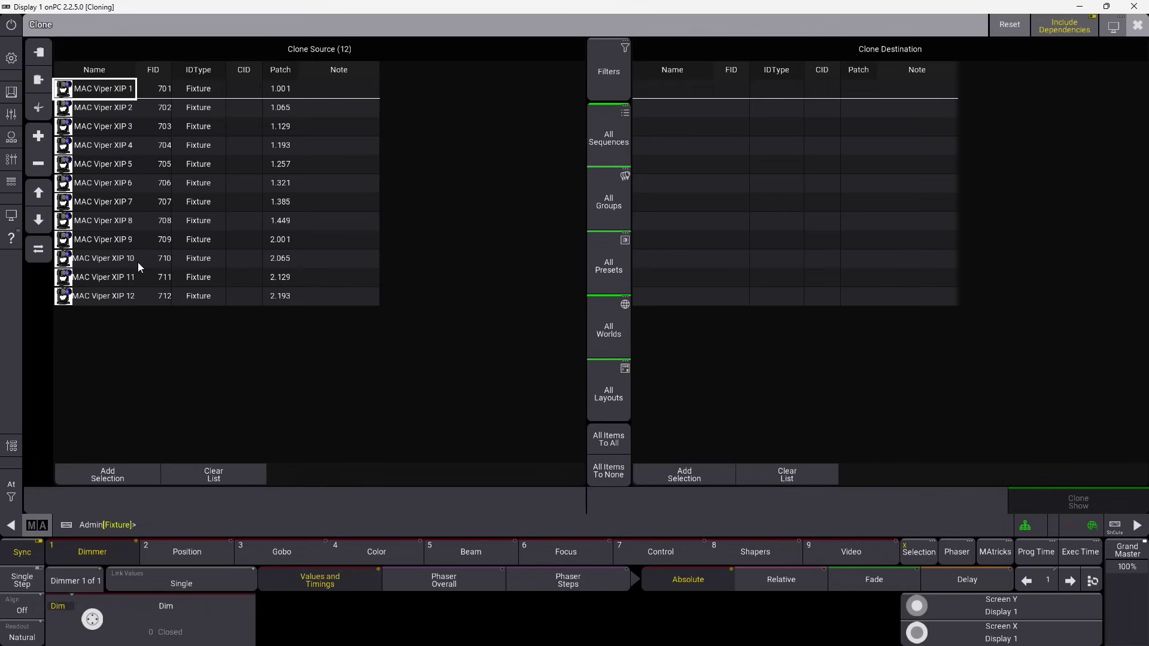
# Step: Move MAC Viper XIP 7 up one place in the source list and back down
pyautogui.click(120, 203)
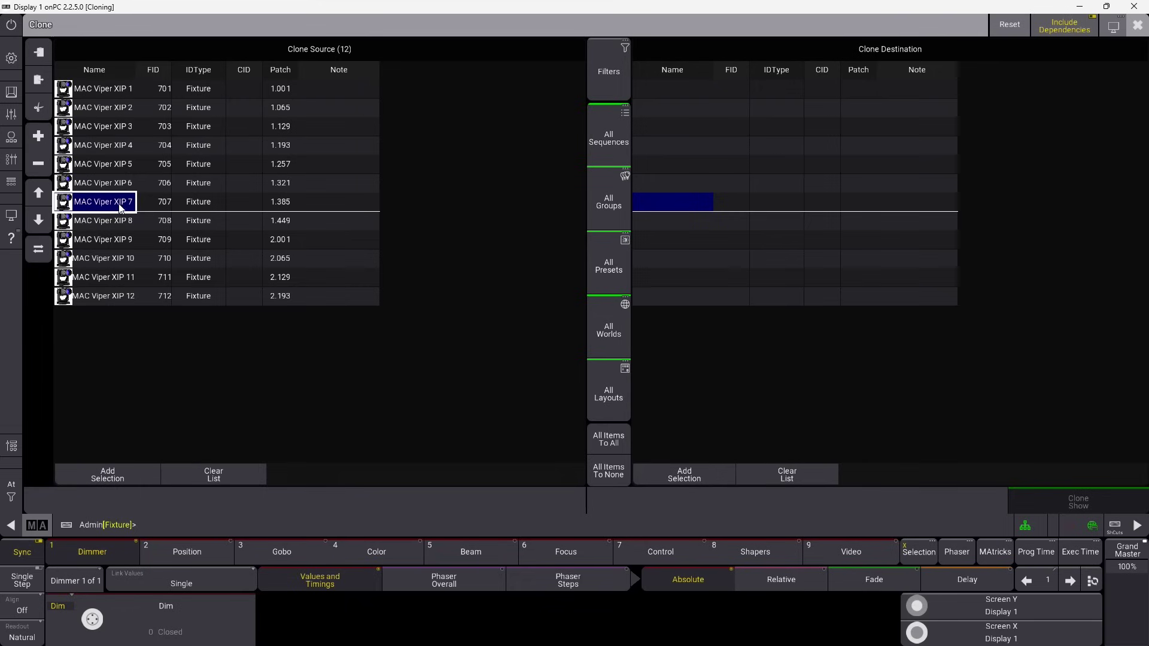
pyautogui.click(38, 191)
pyautogui.click(39, 221)
# Step: Clear the programmer, select 801 thru 812, and add them as Clone Destination
pyautogui.click(11, 486)
pyautogui.click(61, 501)
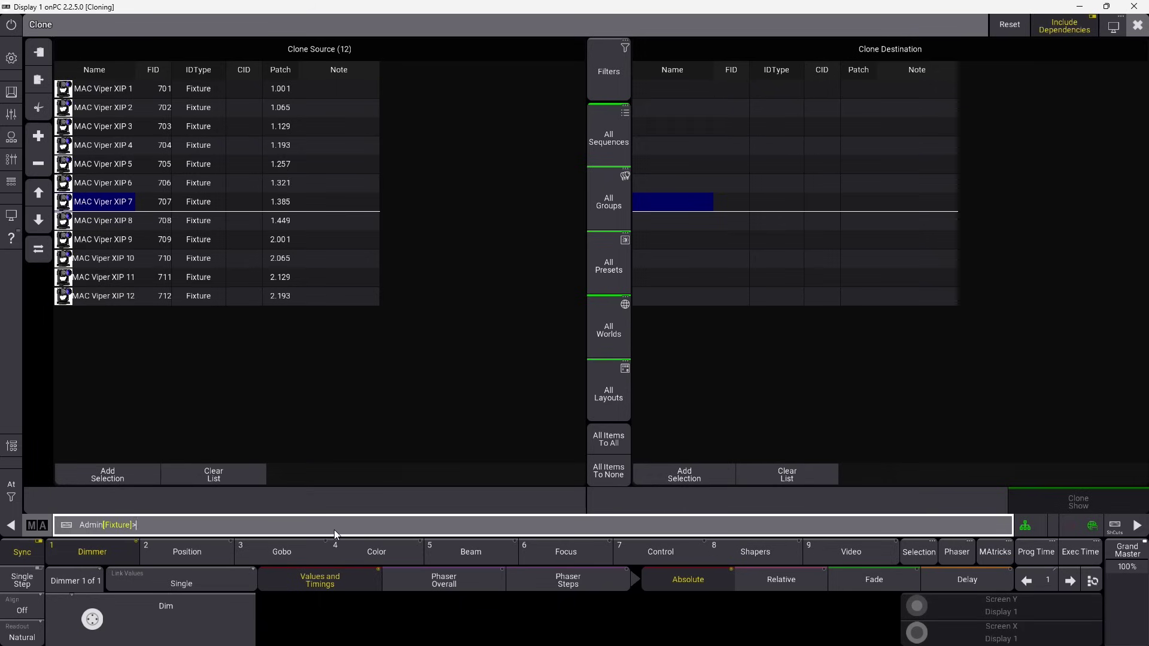
pyautogui.write('801 thru 812')
pyautogui.press('Return')
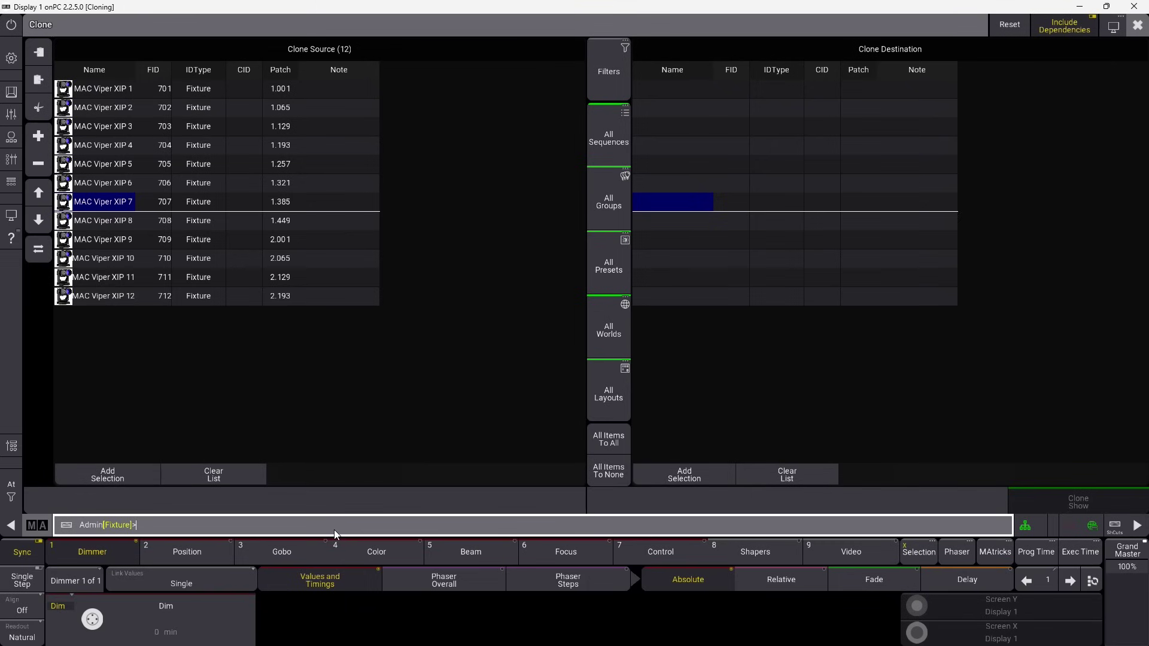
pyautogui.click(710, 472)
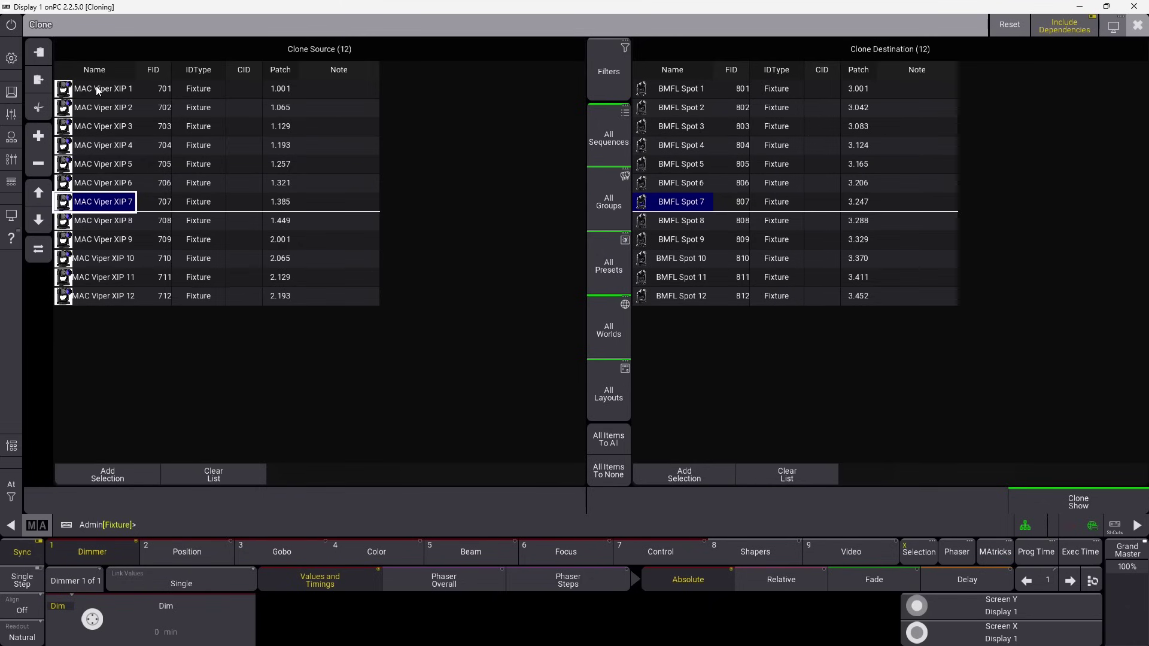
pyautogui.press('Up')
# Step: Check the fixture types of the first two Viper/BMFL Spot clone pairs
pyautogui.click(111, 90)
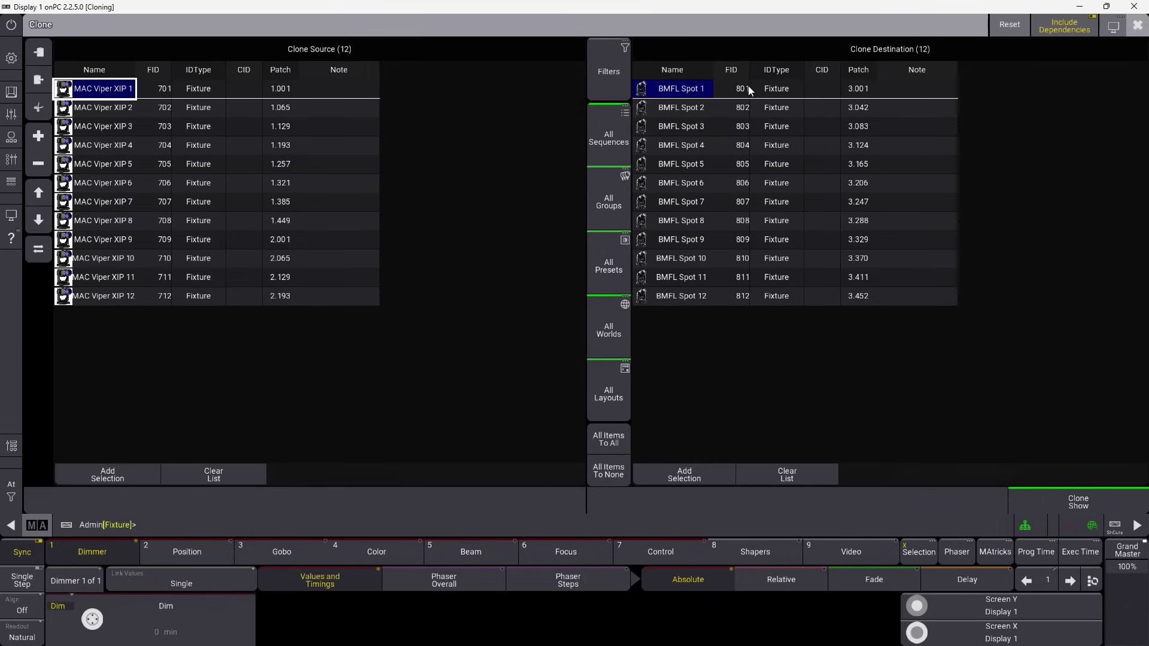
pyautogui.click(772, 93)
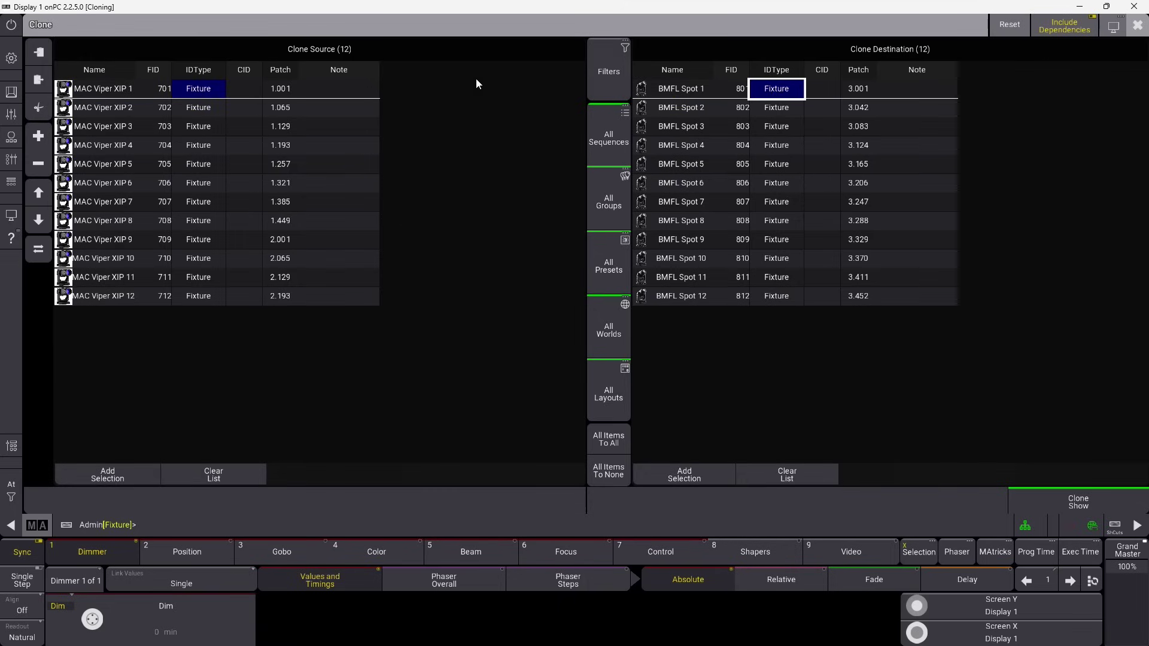
pyautogui.click(180, 110)
pyautogui.click(772, 112)
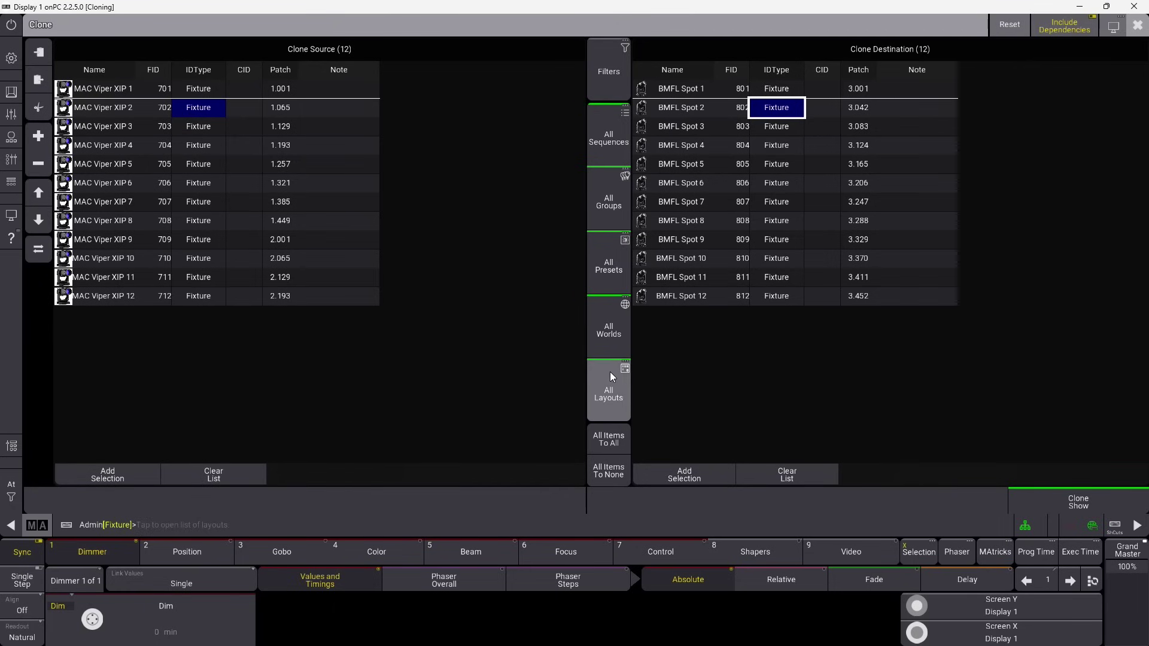
# Step: Review the sequences to include, then bring up the groups to include
pyautogui.click(610, 138)
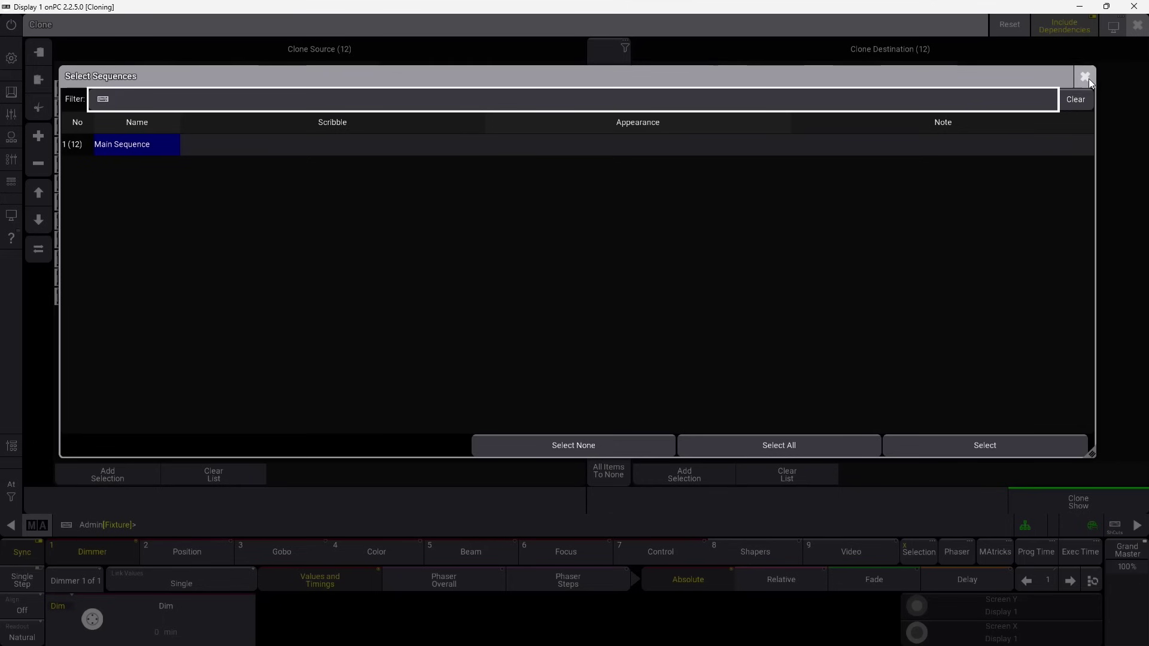
pyautogui.click(1083, 76)
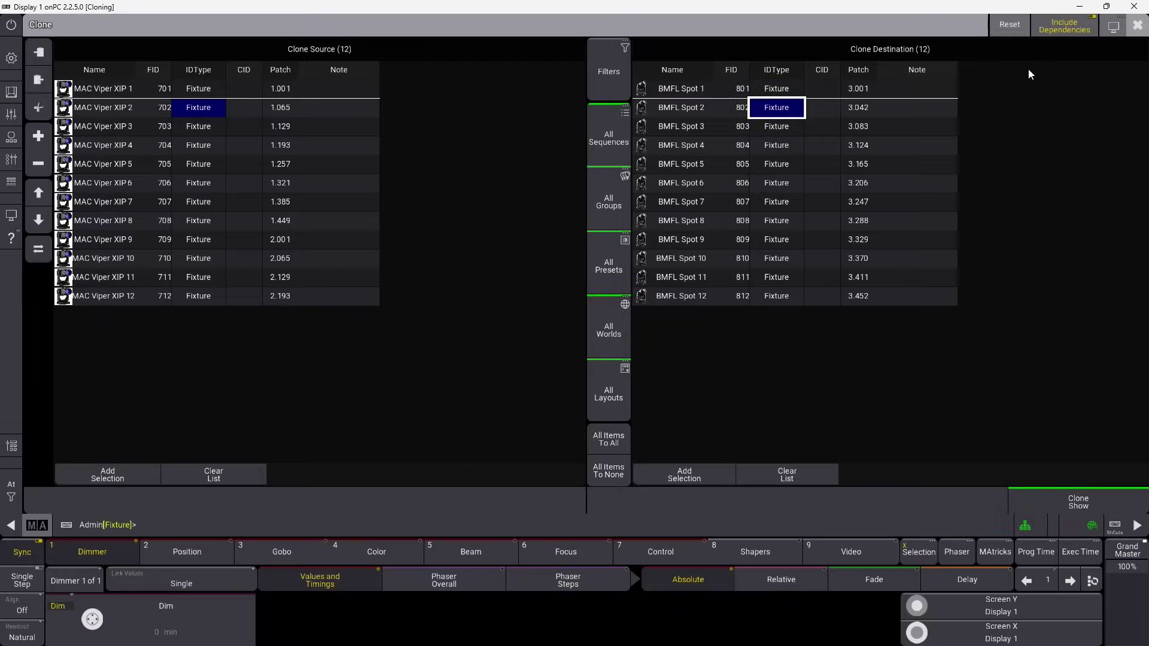
pyautogui.click(622, 206)
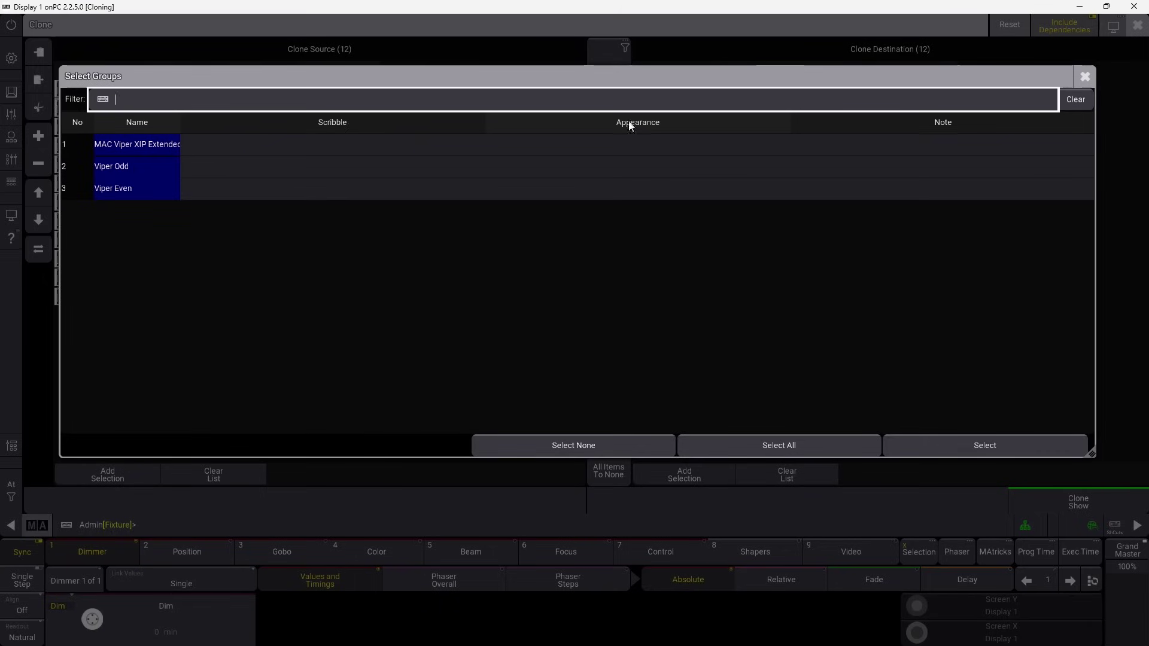
# Step: Close Select Groups and reset the presets list to include all presets
pyautogui.click(1084, 77)
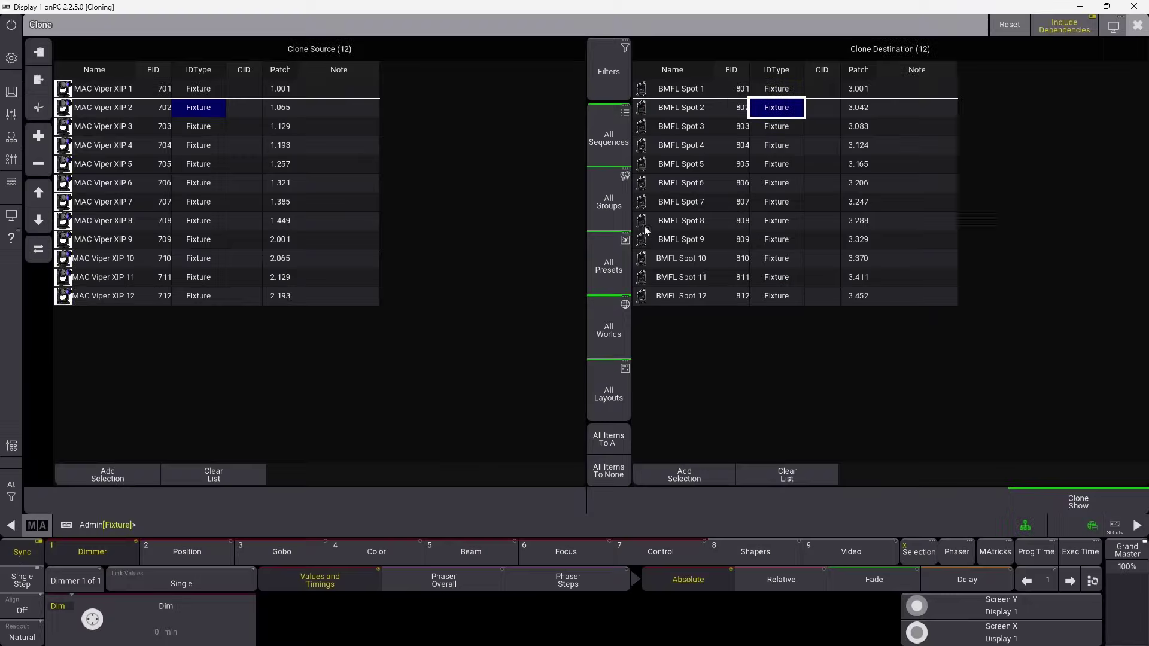
pyautogui.click(609, 263)
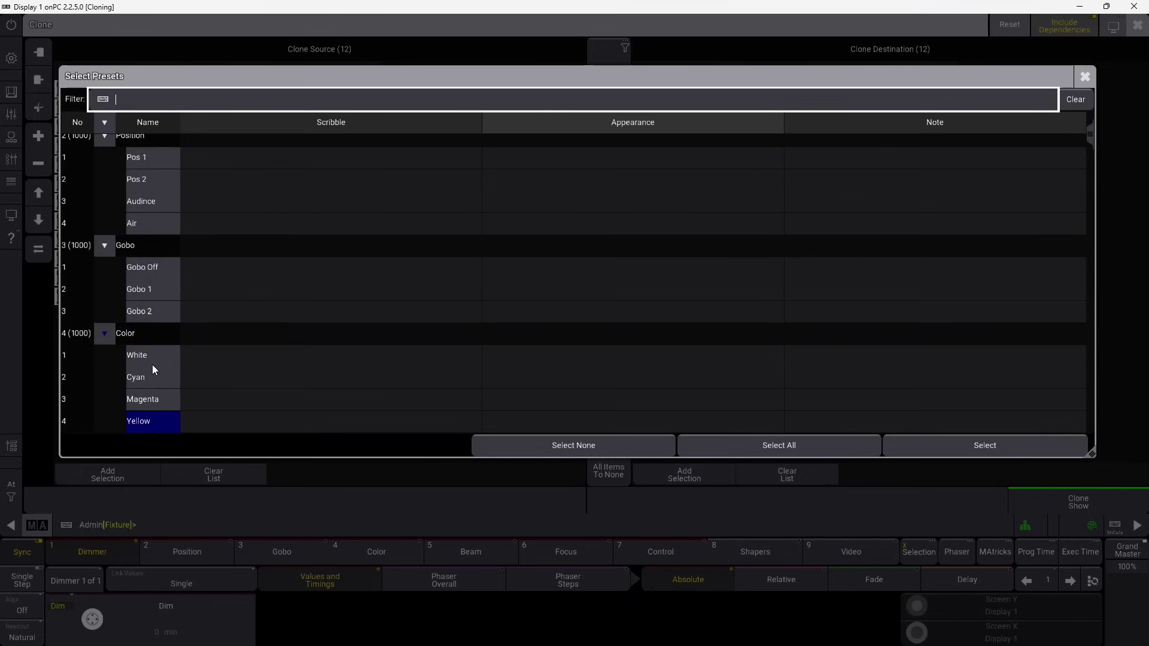
pyautogui.scroll(-5, 153, 369)
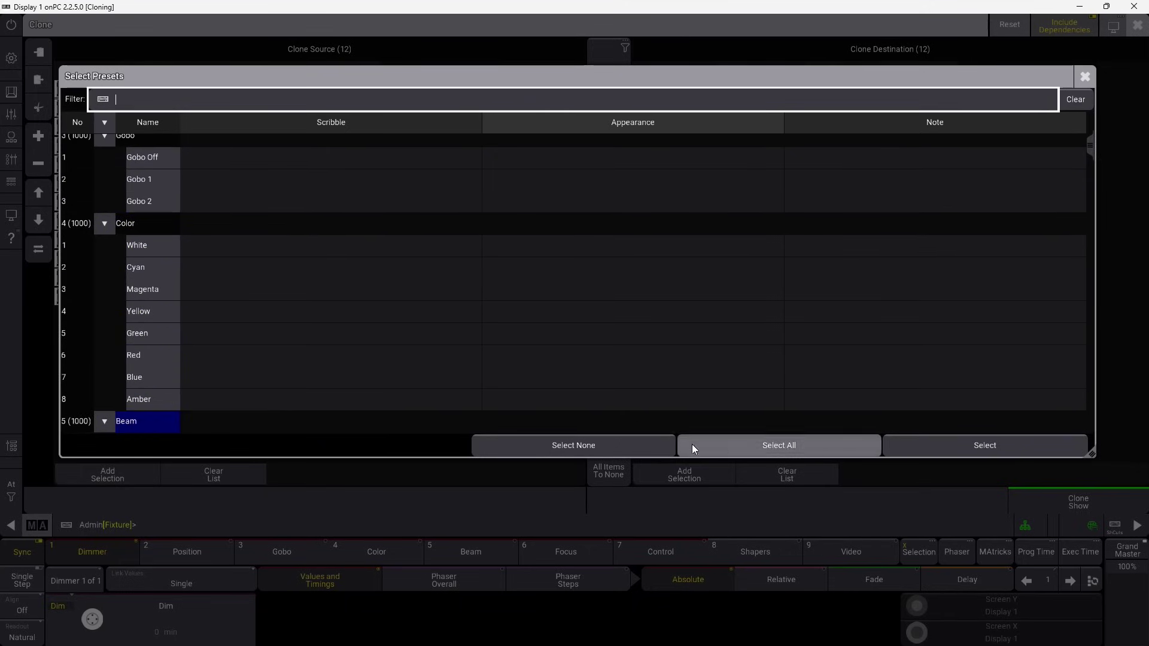
pyautogui.click(604, 446)
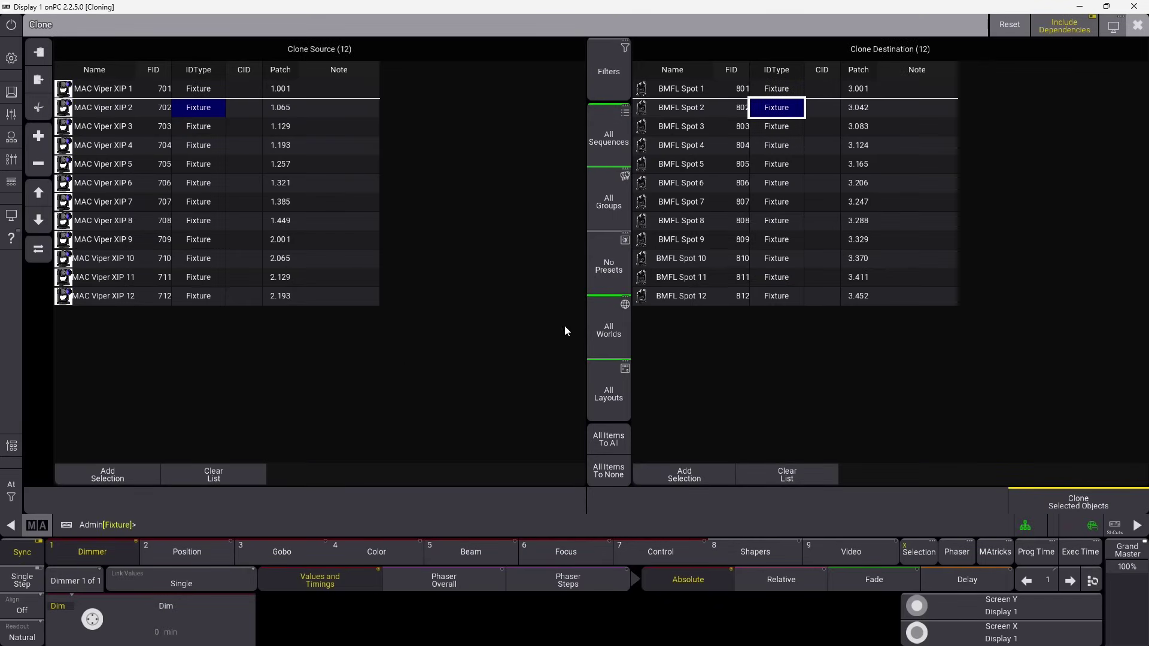
pyautogui.click(612, 273)
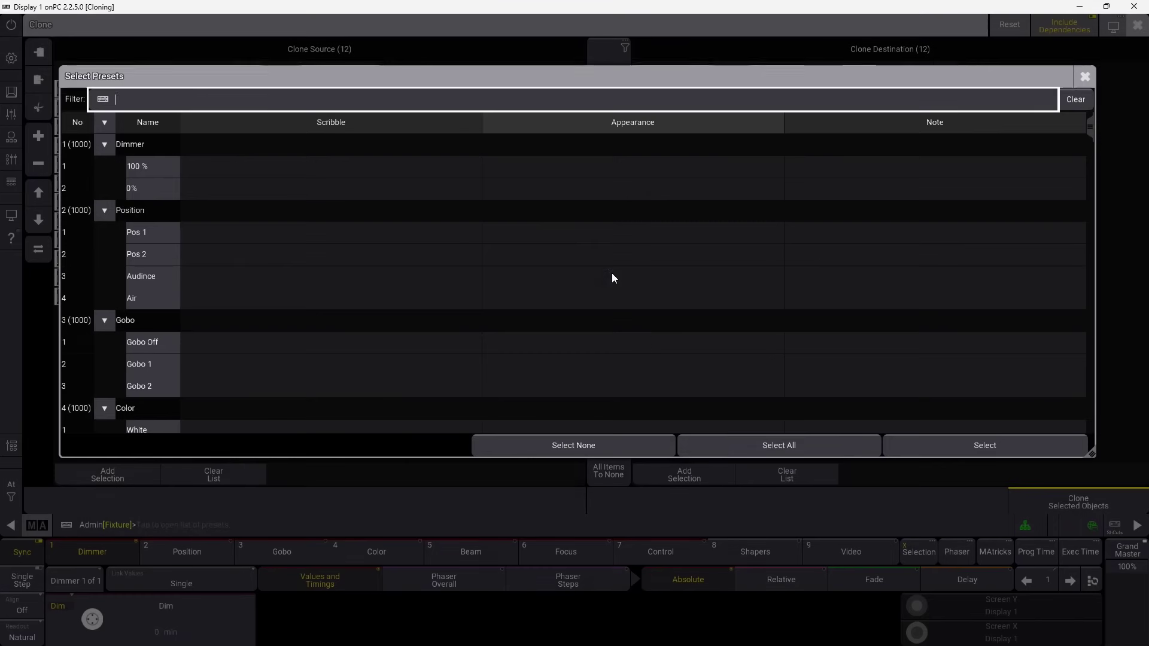
pyautogui.click(748, 447)
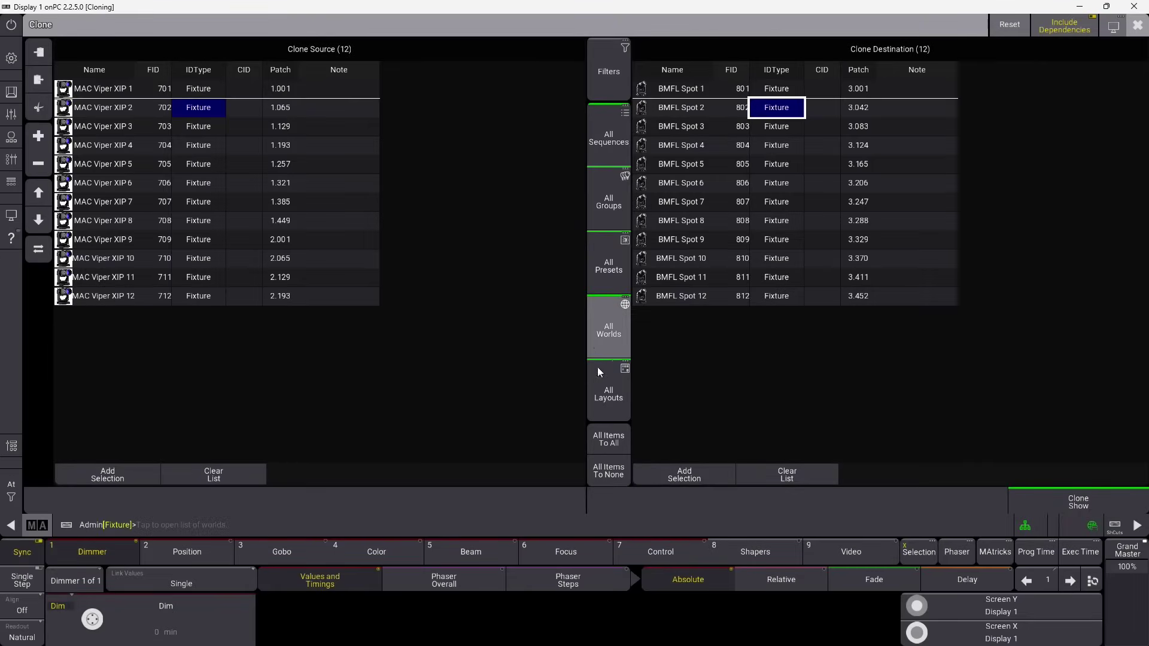
# Step: Check the Worlds and Layouts selections for the clone
pyautogui.click(619, 336)
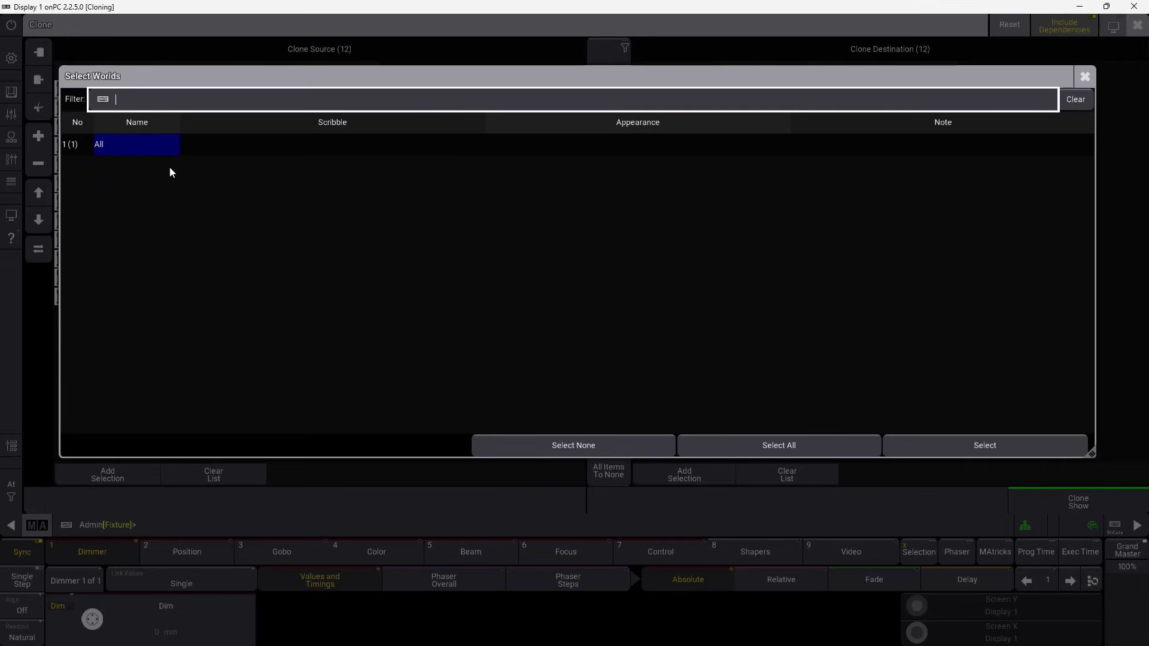
pyautogui.click(1086, 74)
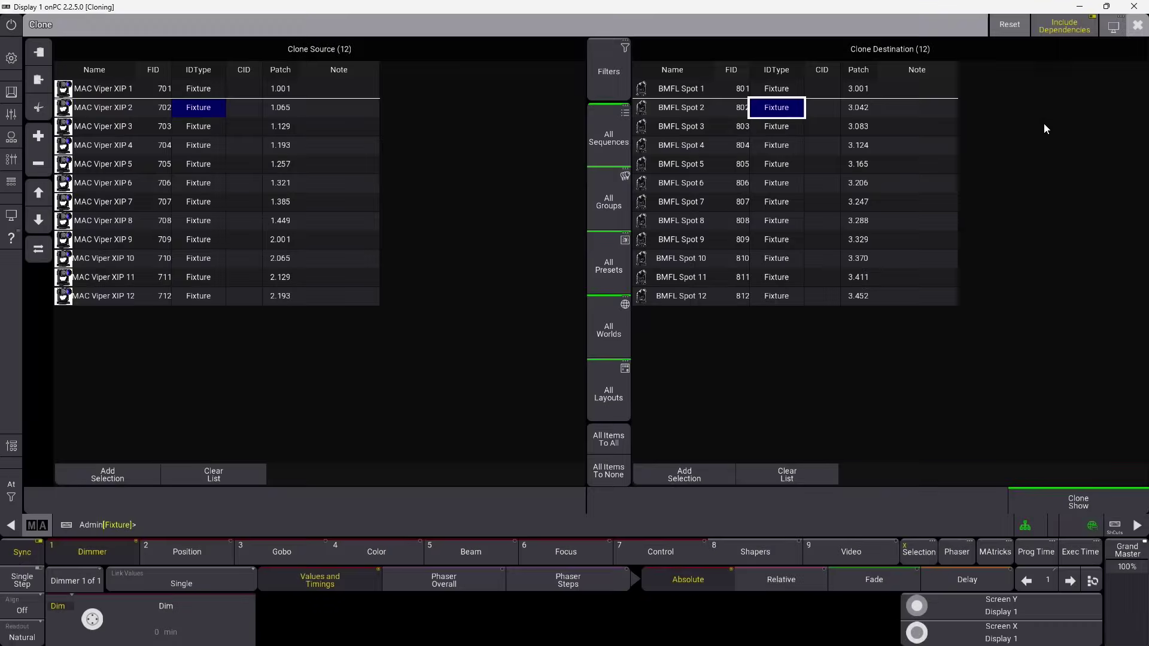
pyautogui.click(625, 396)
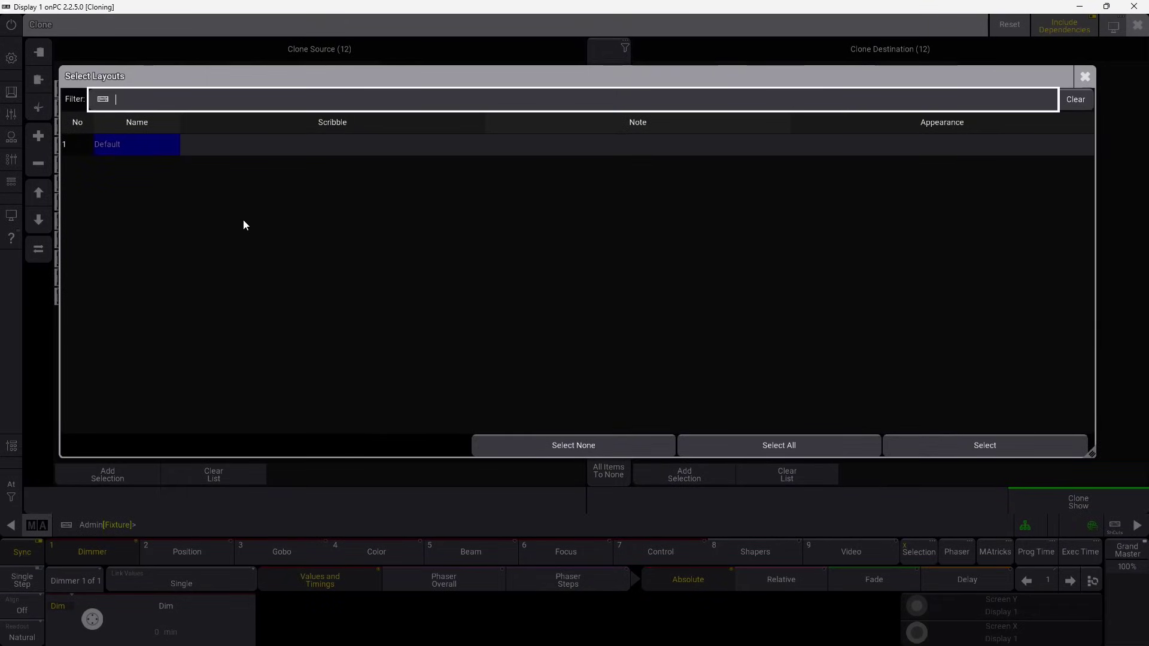
pyautogui.click(1085, 76)
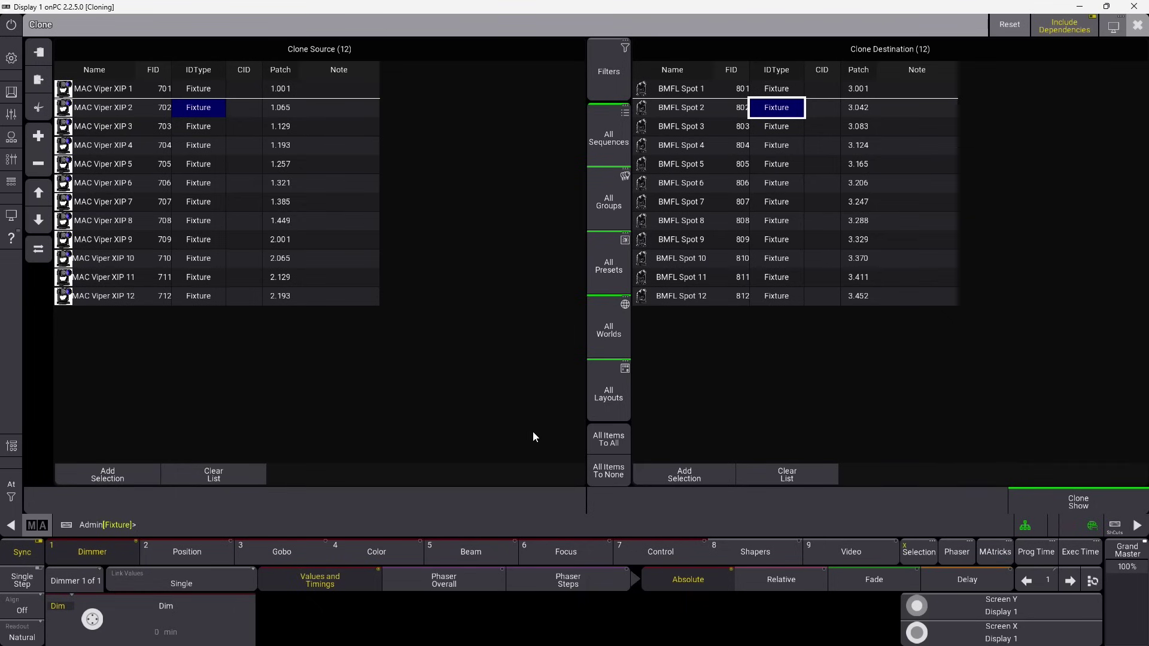
# Step: Clone the show data in High Priority mode, then close the Clone window
pyautogui.click(1079, 502)
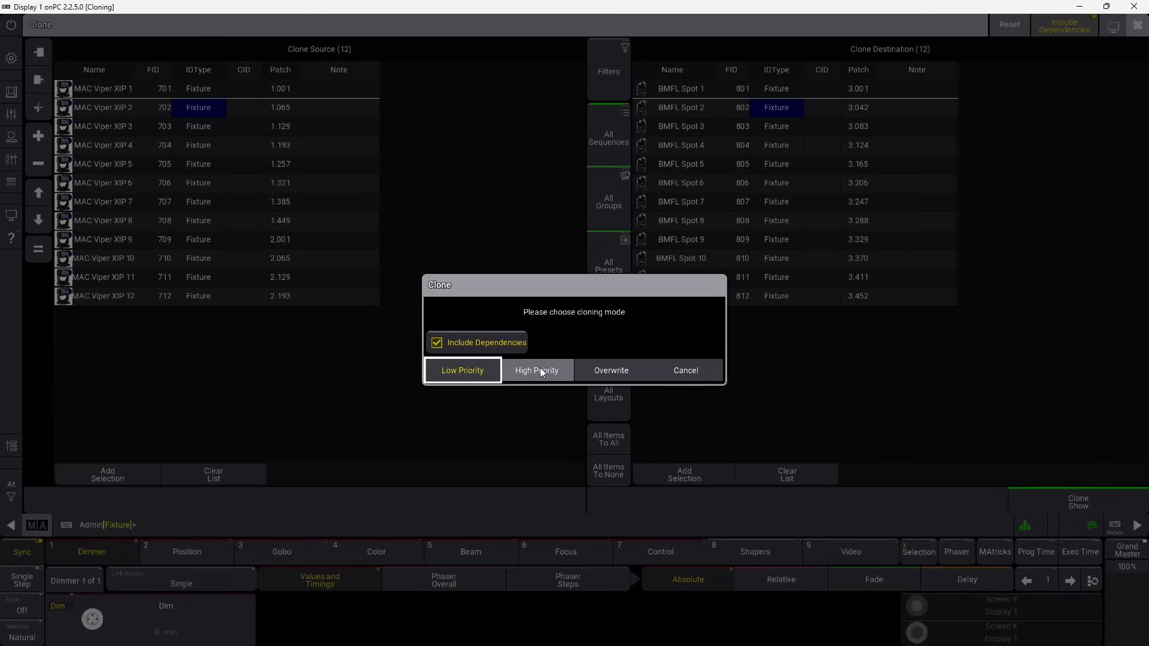
pyautogui.click(540, 368)
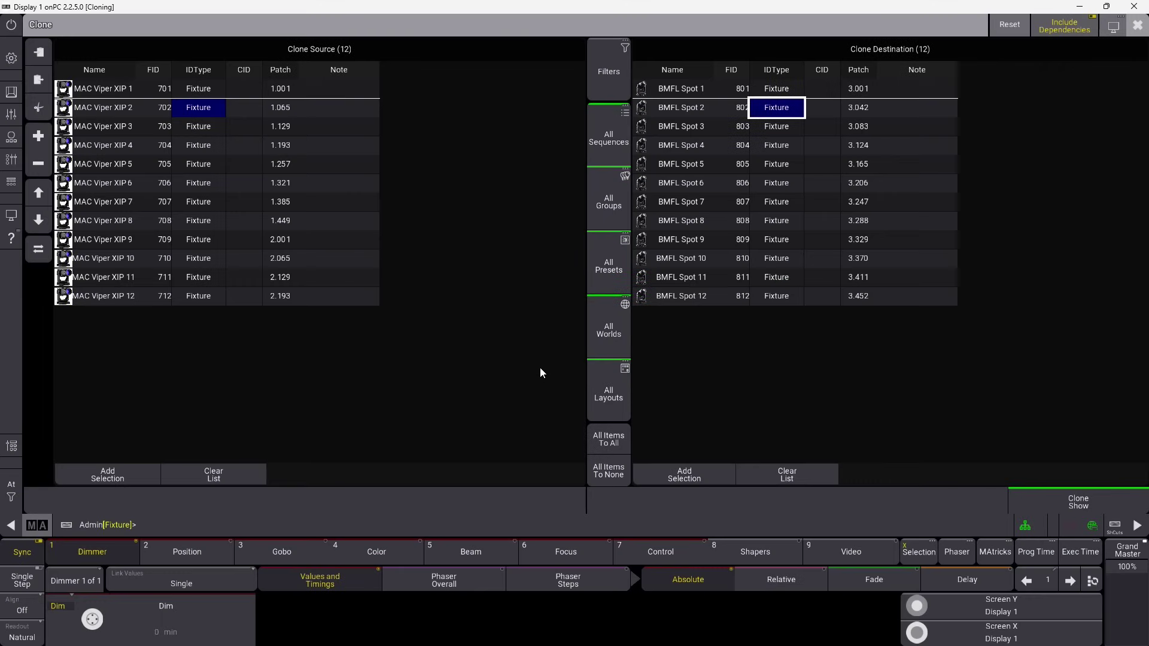
pyautogui.click(1134, 28)
# Step: Clear the programmer, select the MAC Viper XIP Extended group, then clear again
pyautogui.click(4, 501)
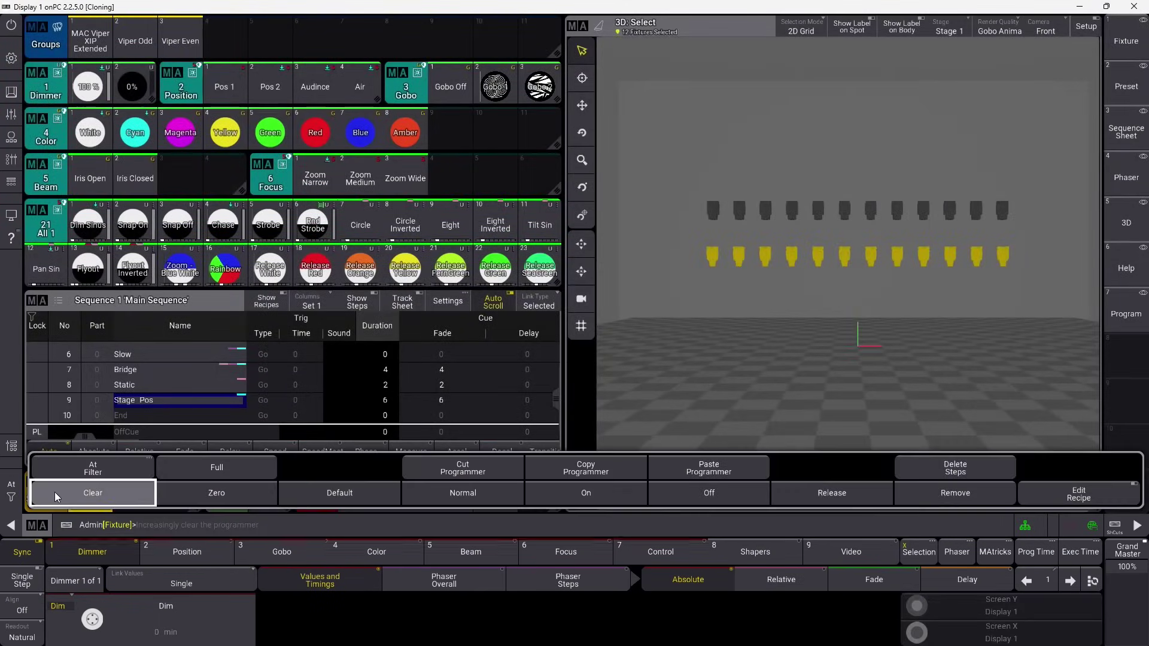
pyautogui.click(53, 492)
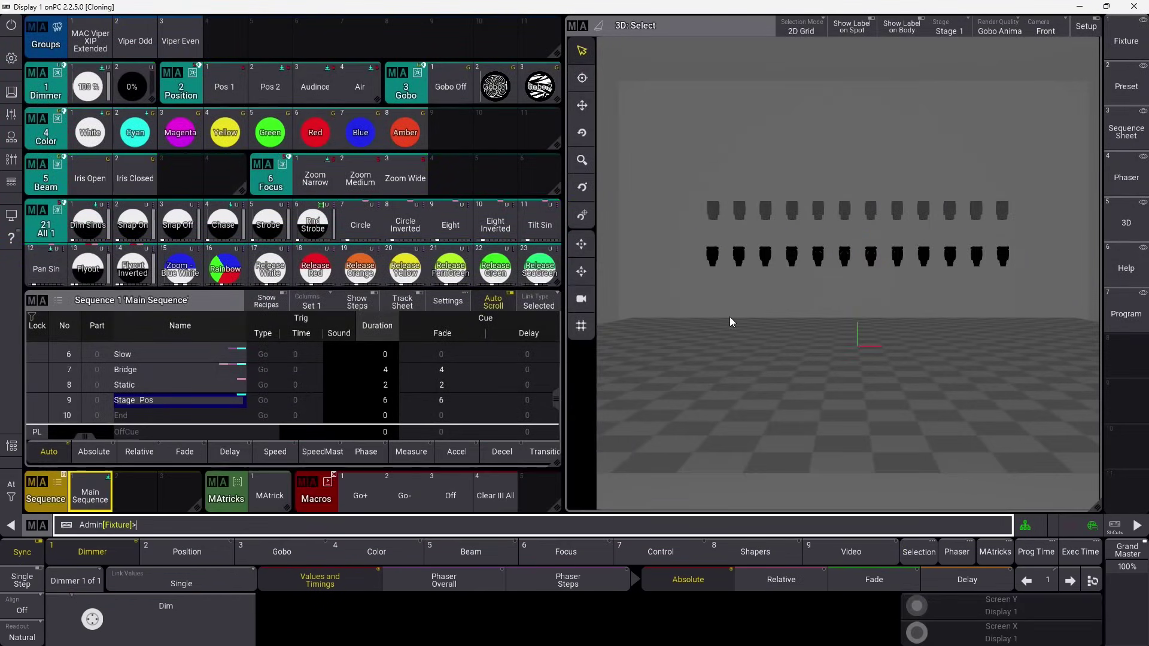
pyautogui.click(93, 41)
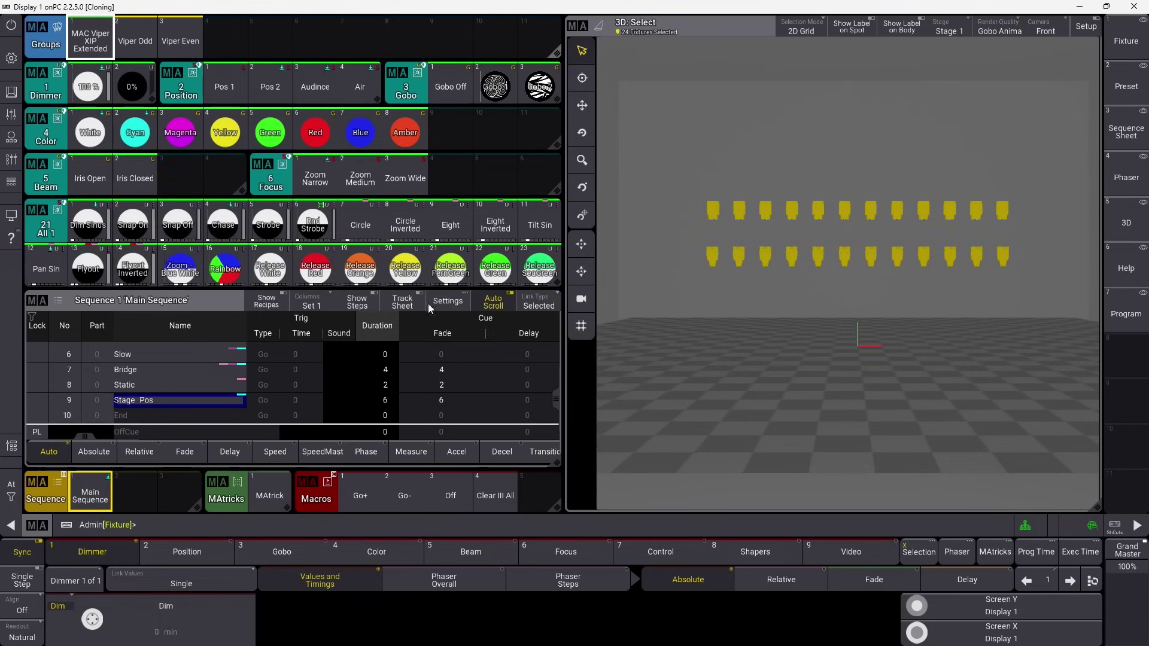
pyautogui.click(24, 483)
pyautogui.click(55, 490)
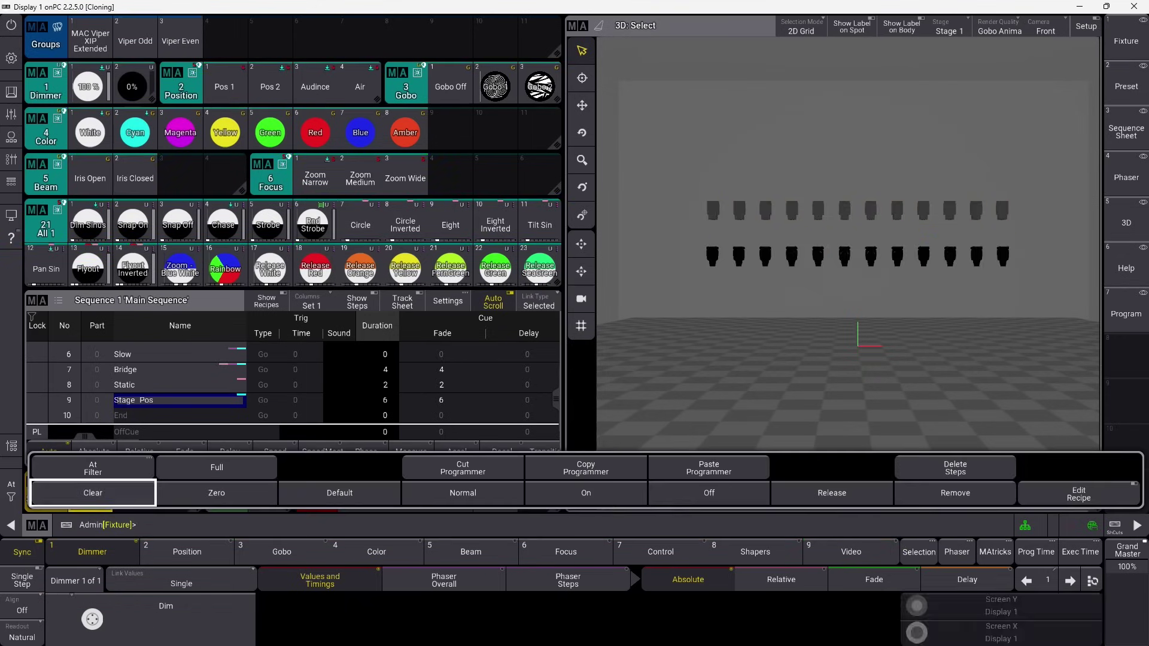
# Step: Select the Viper Odd and Viper Even groups together, then clear the programmer
pyautogui.click(136, 41)
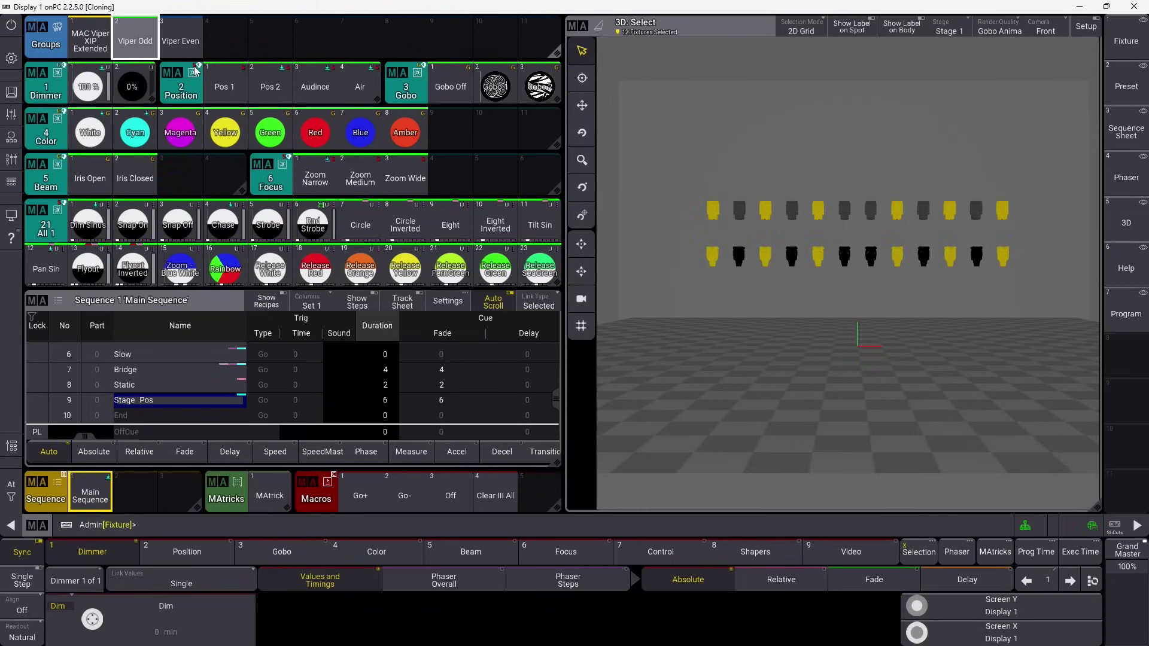
pyautogui.click(188, 49)
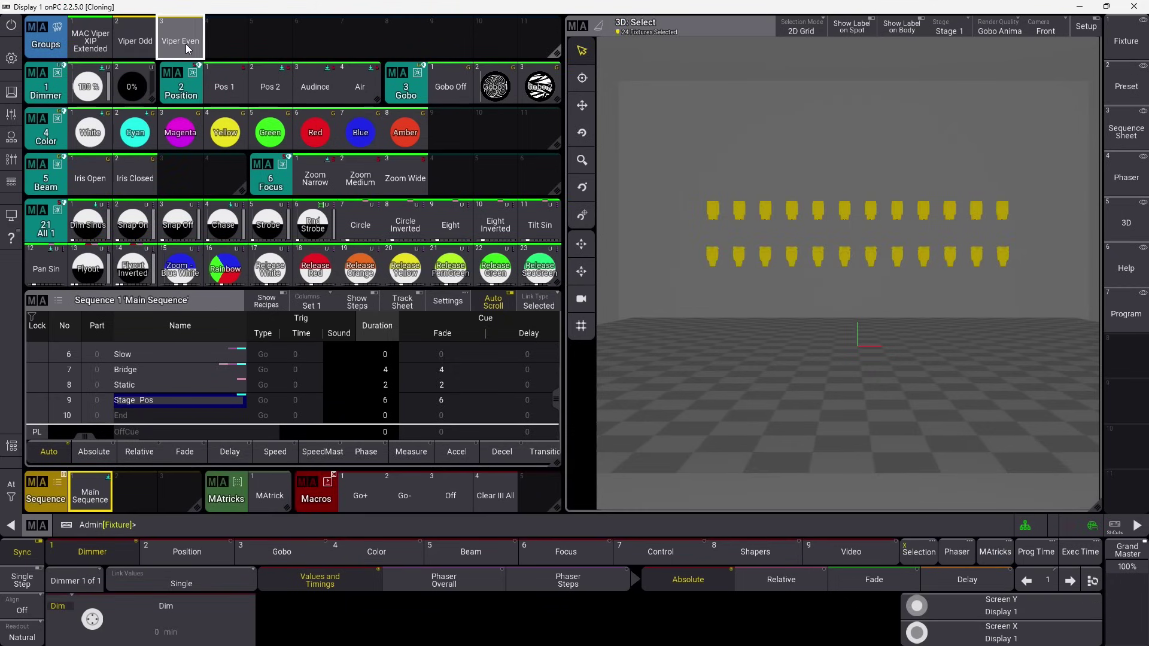
pyautogui.click(10, 498)
pyautogui.click(55, 489)
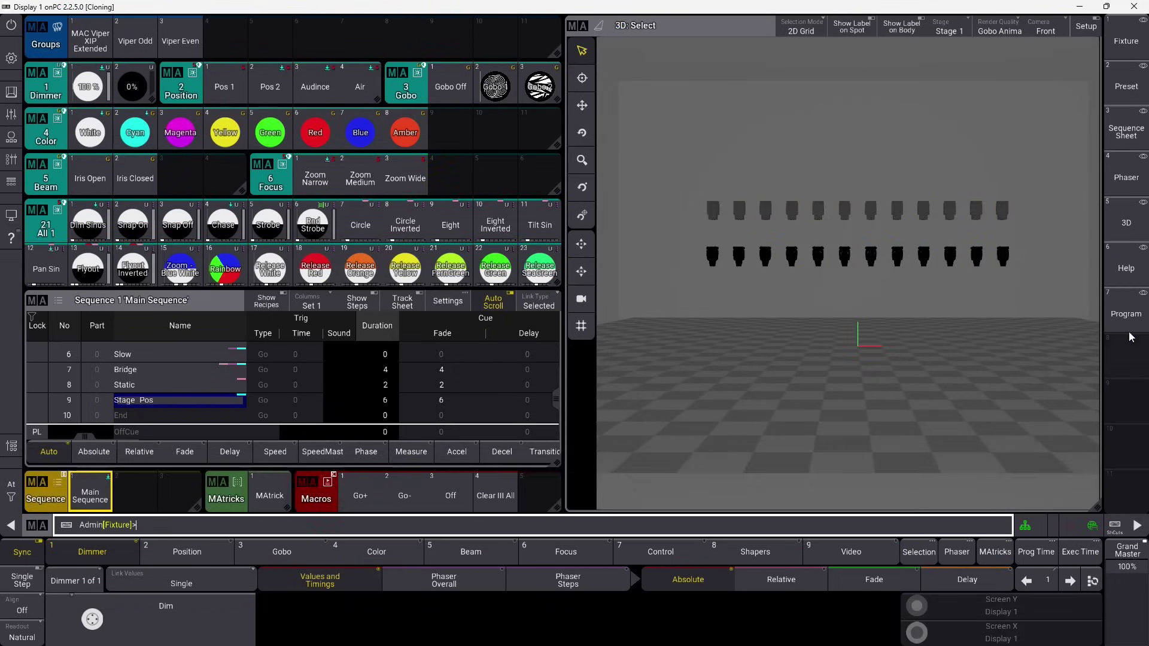
pyautogui.click(1125, 313)
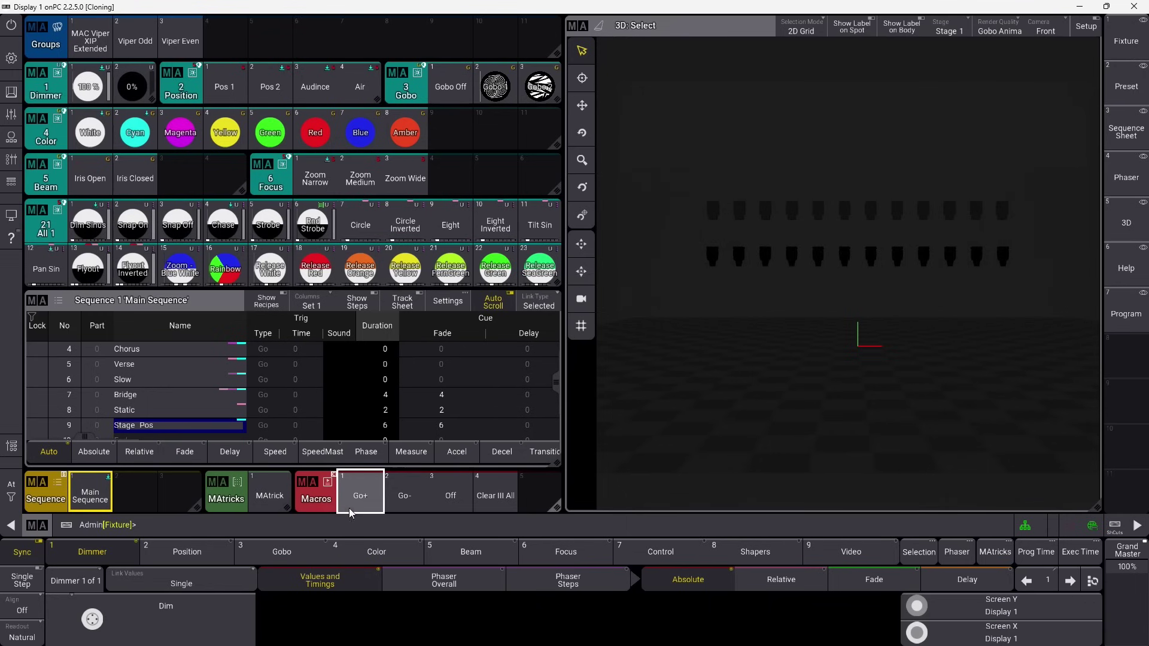
# Step: Step Main Sequence with Go+ from cue 1 Start Cue through to cue 7 Bridge
pyautogui.click(367, 496)
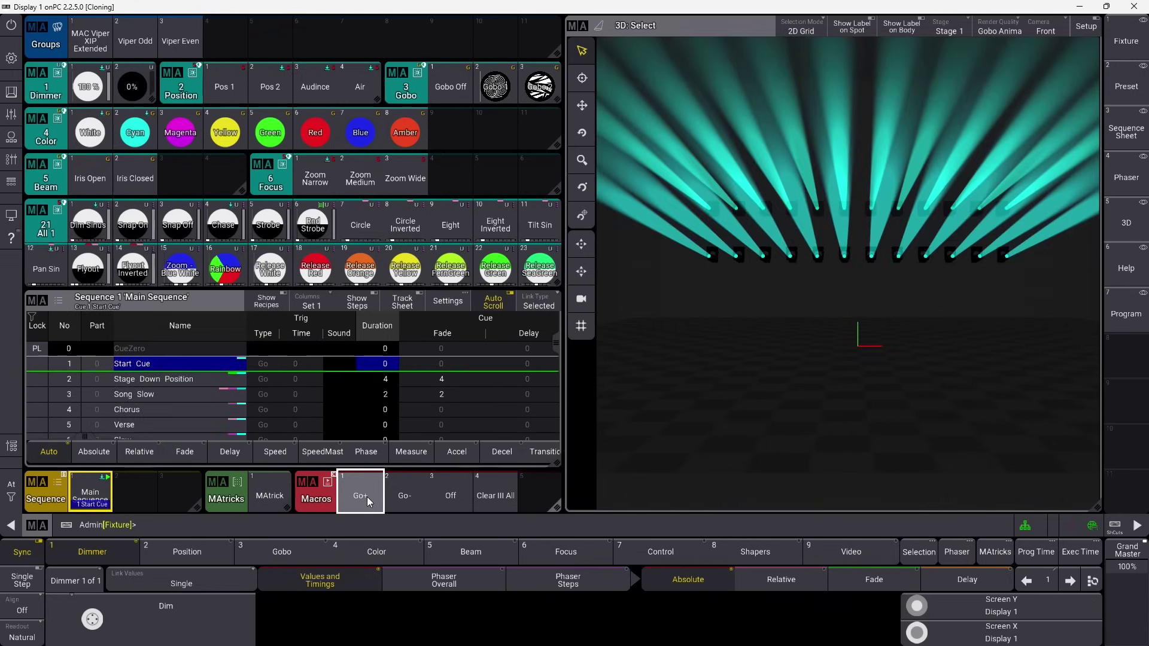
pyautogui.click(367, 496)
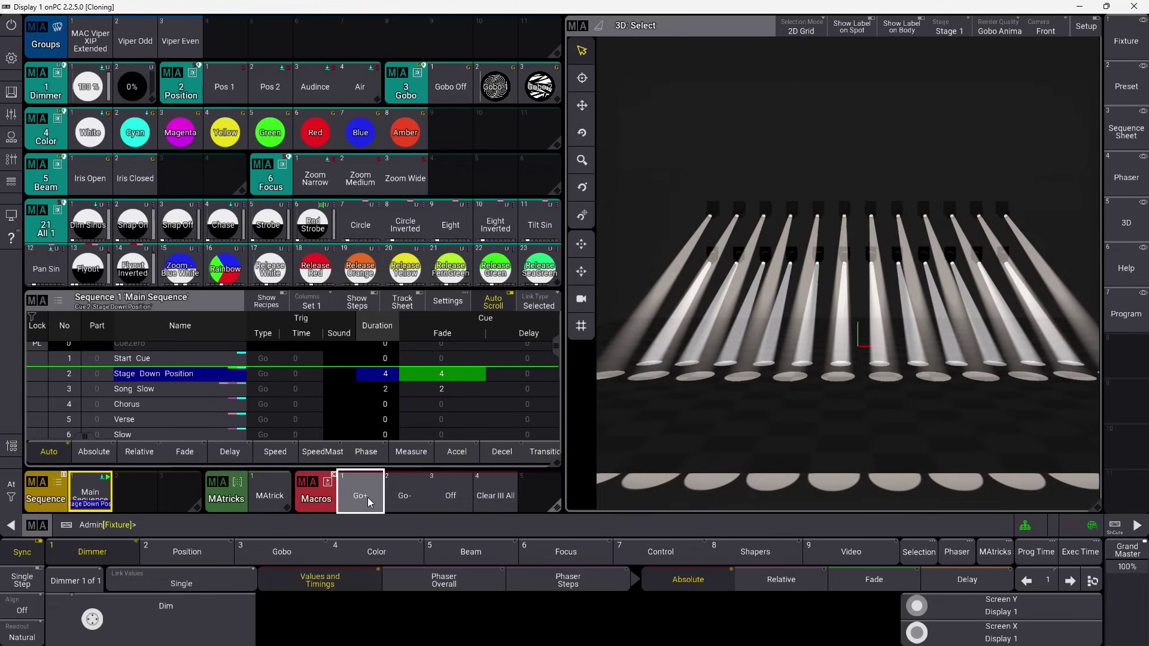
pyautogui.click(367, 497)
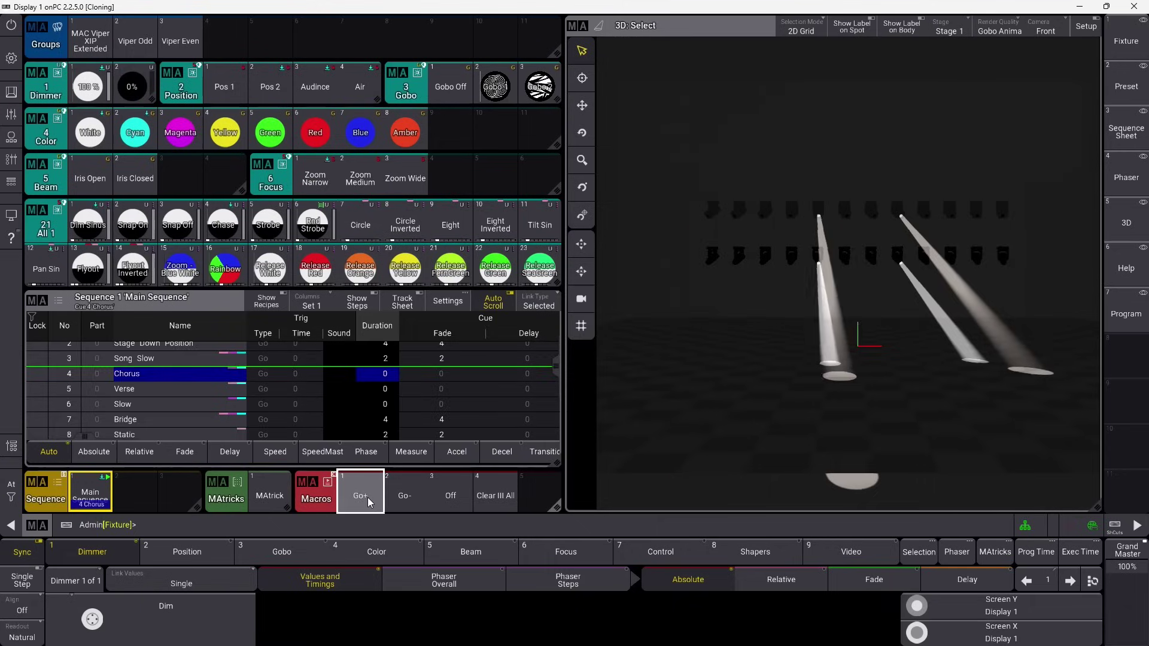
pyautogui.click(367, 498)
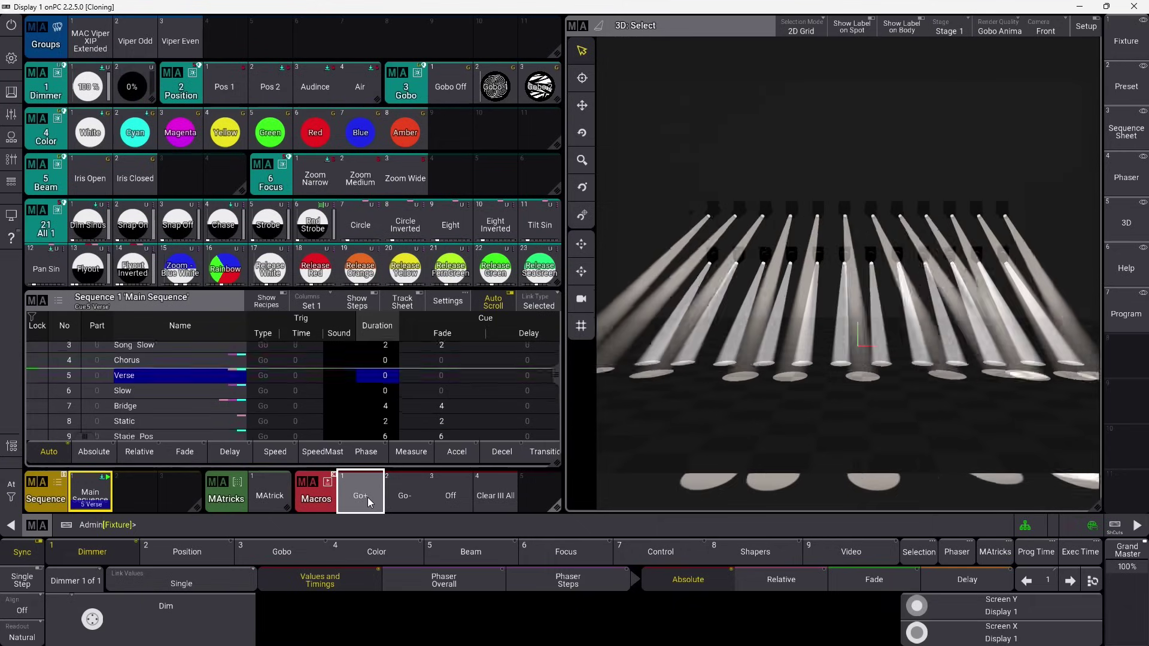
pyautogui.click(367, 498)
pyautogui.click(368, 497)
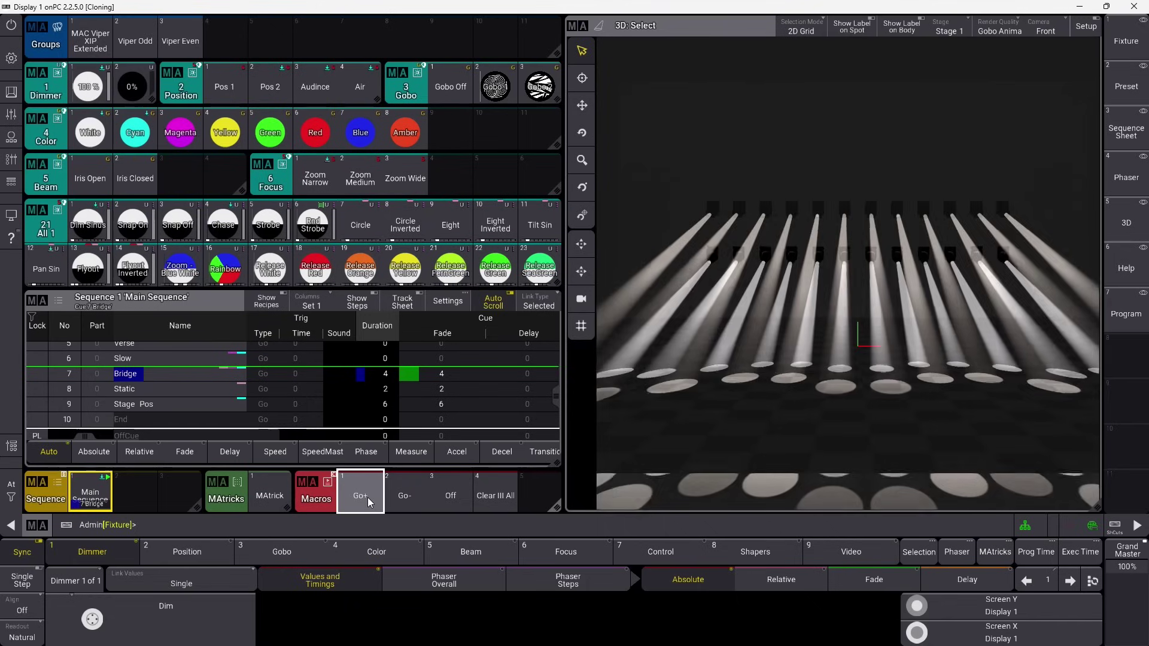